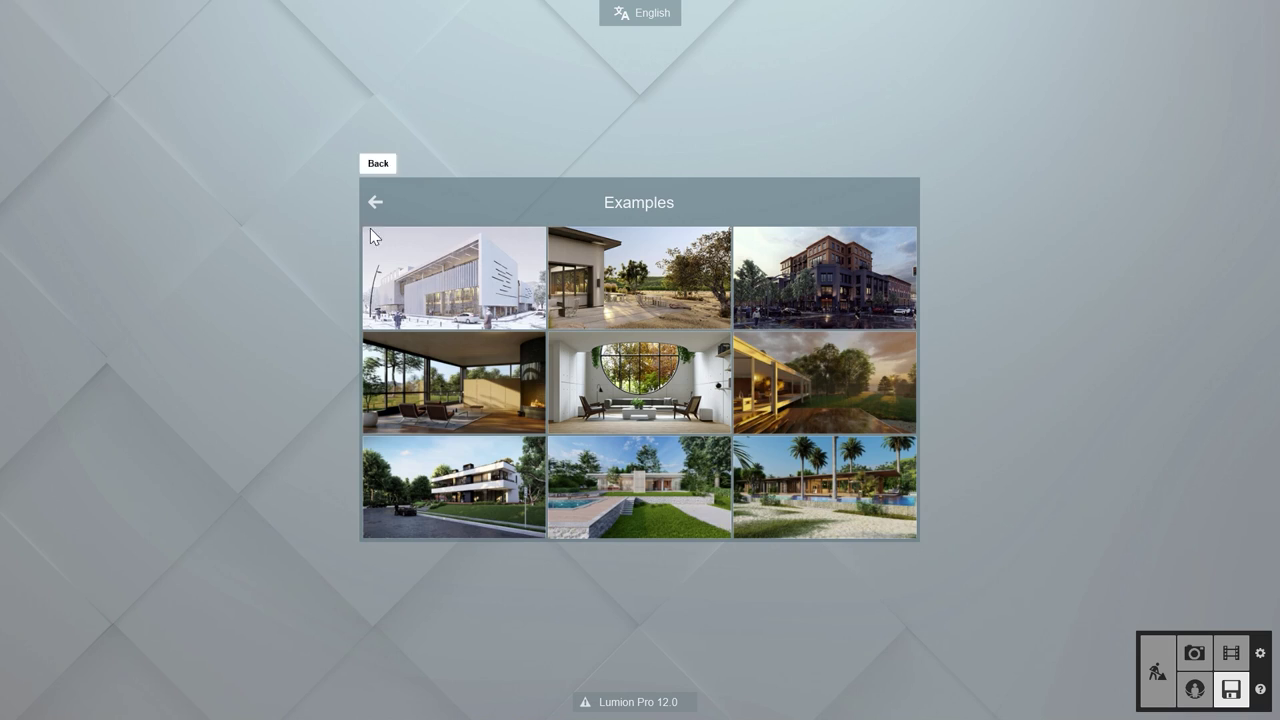
Step: Load the Museum development example and delete the street lamp's existing light
click(454, 287)
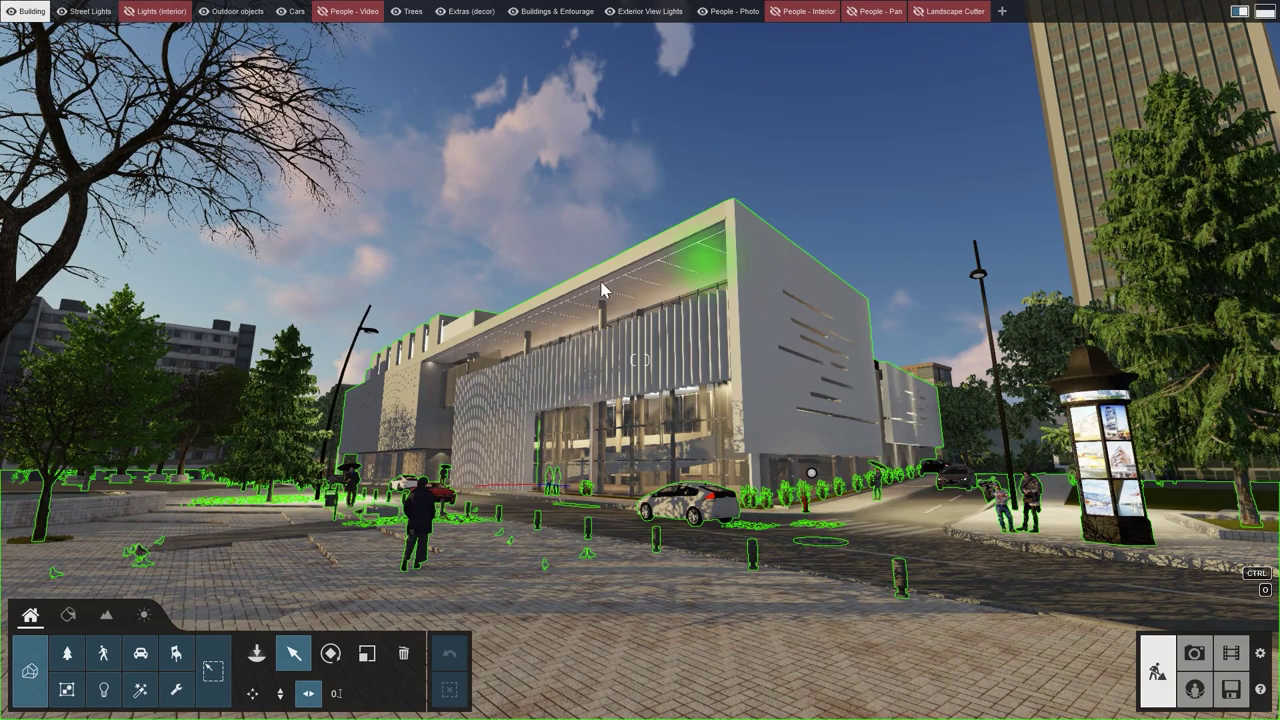
click(104, 690)
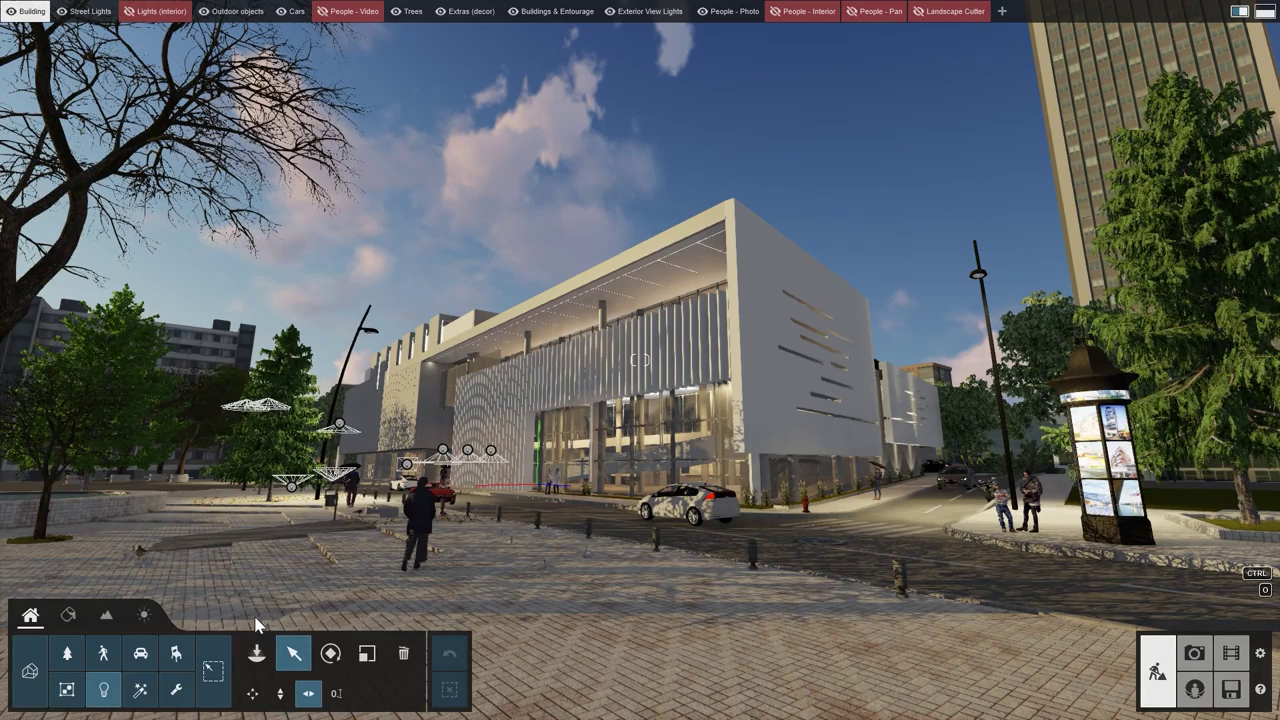
click(403, 653)
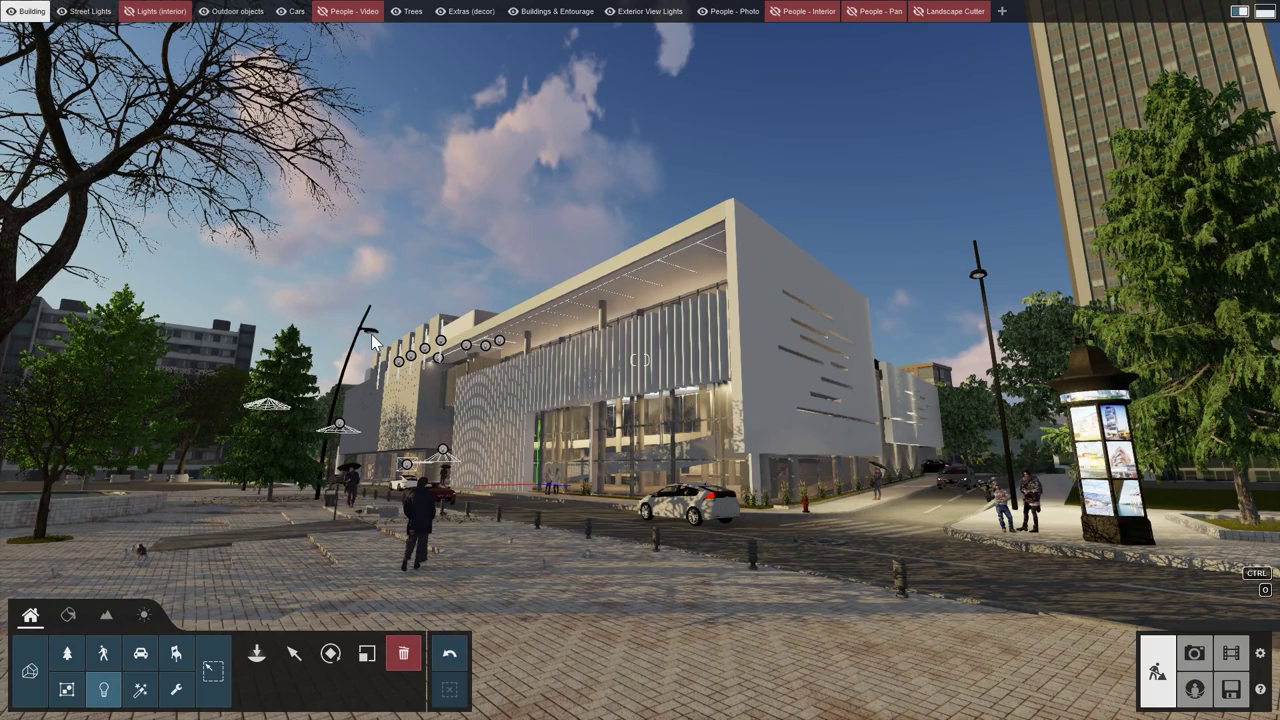
click(256, 653)
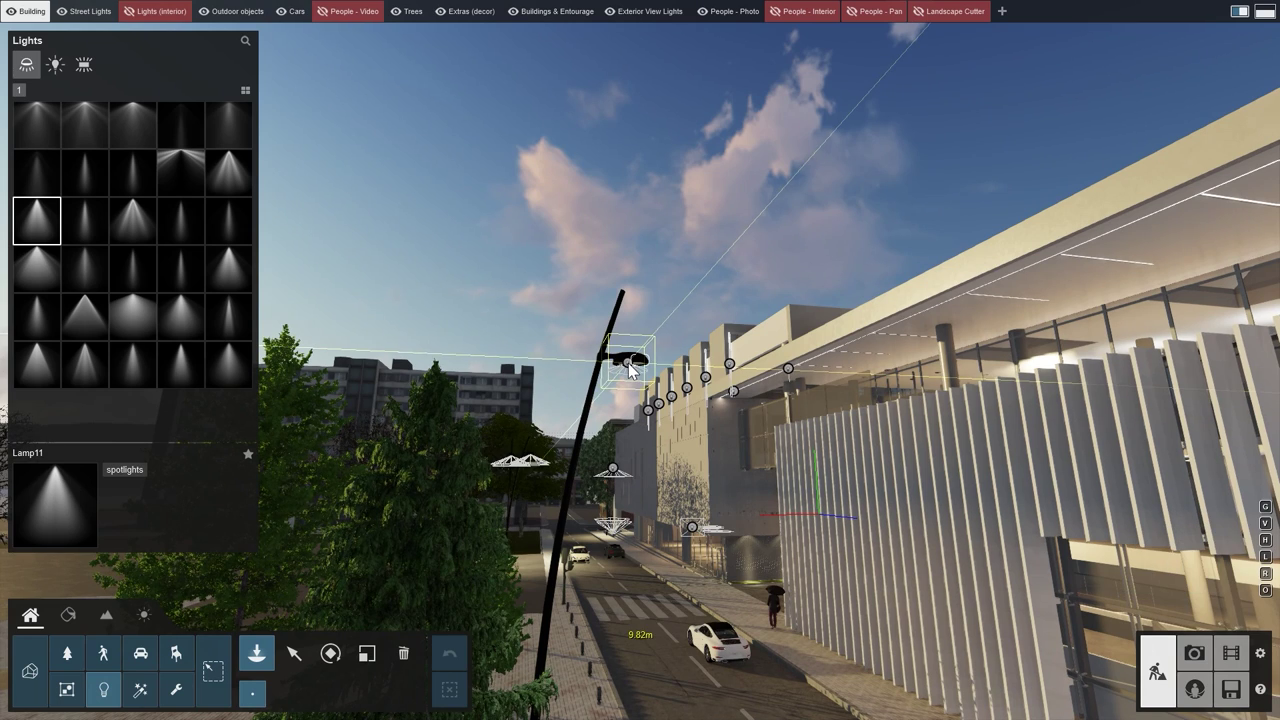
Step: Place a Lamp11 spotlight in the head of the street lamp beside the building
click(631, 368)
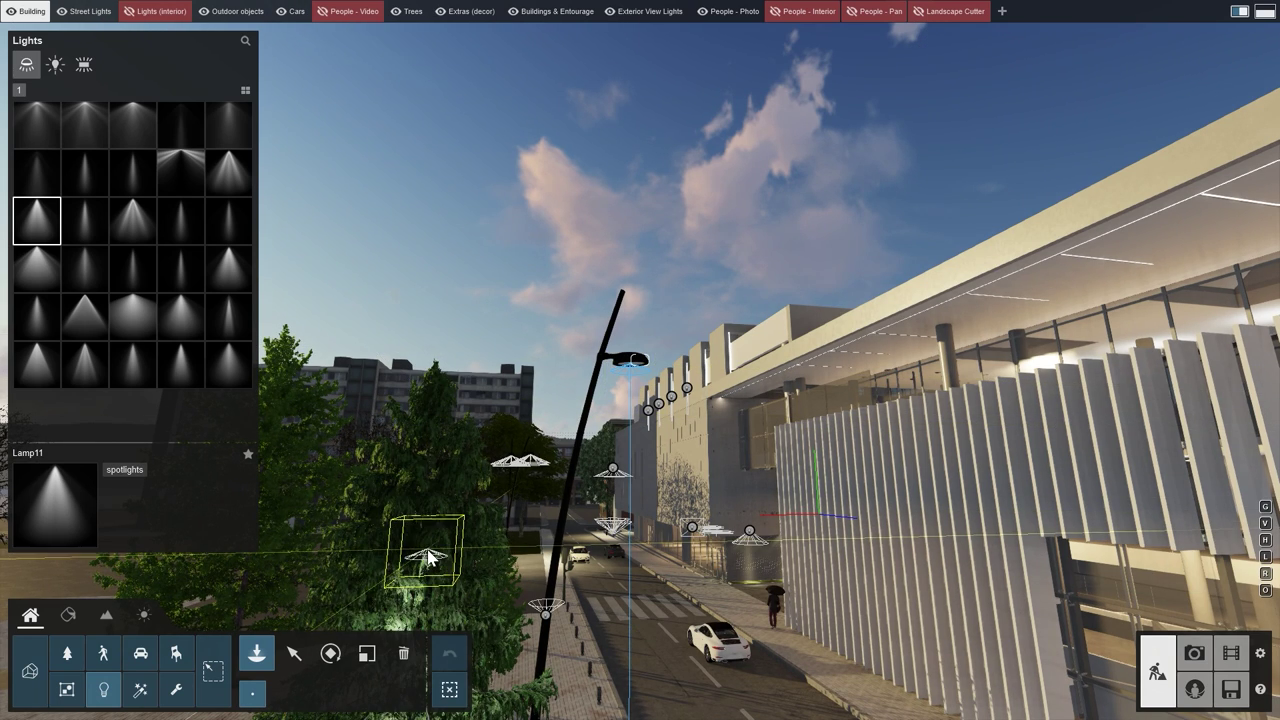
click(306, 655)
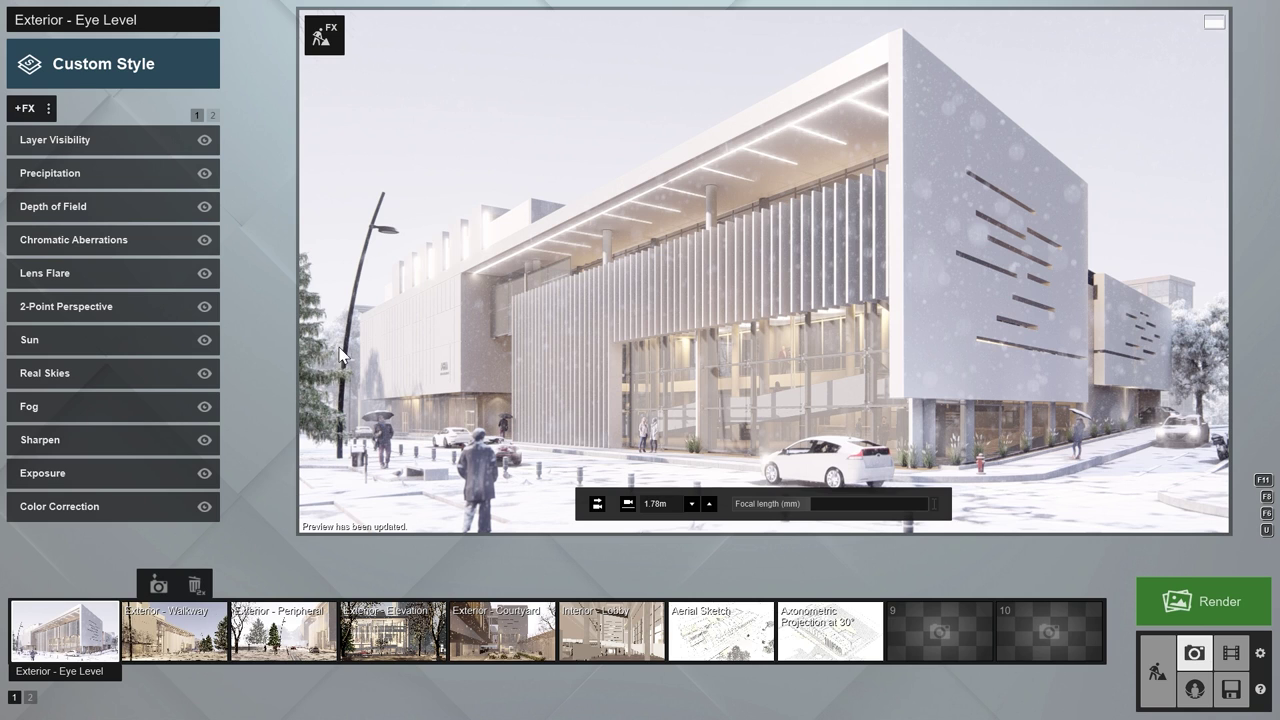
Step: Turn off the Sun effect and give the Eye Level photo the first Real Skies night sky
click(204, 341)
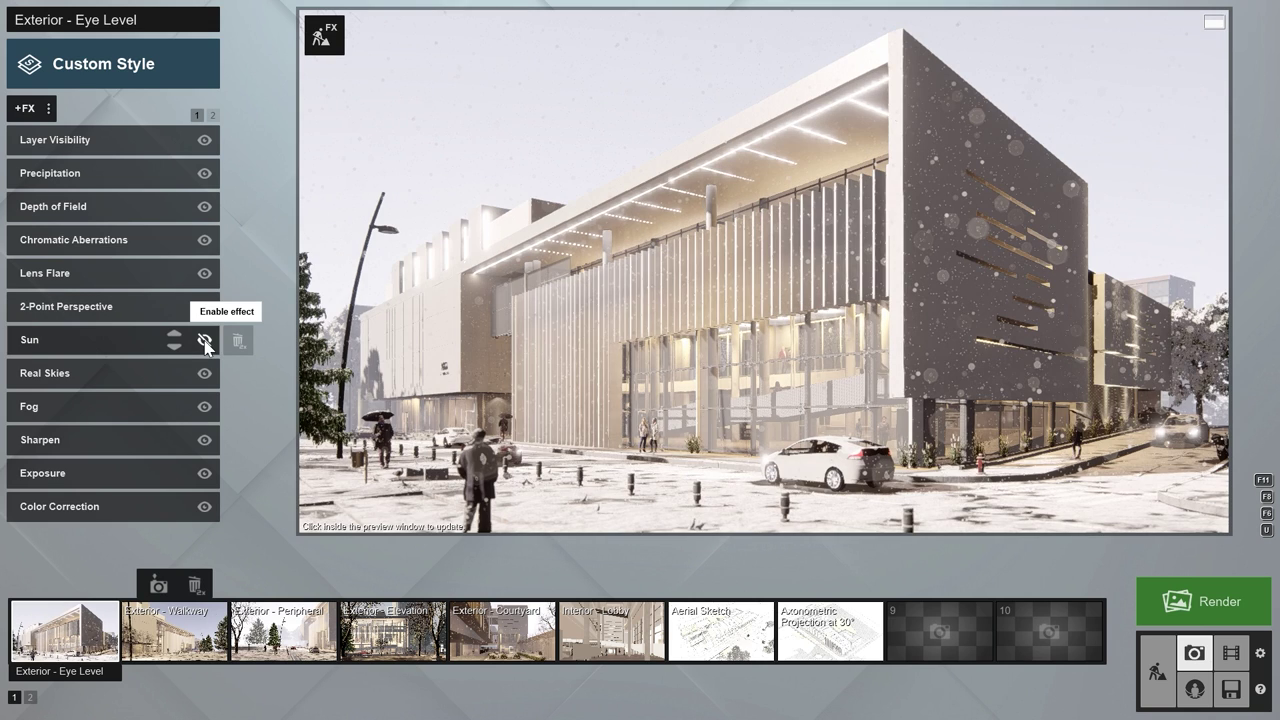
click(86, 373)
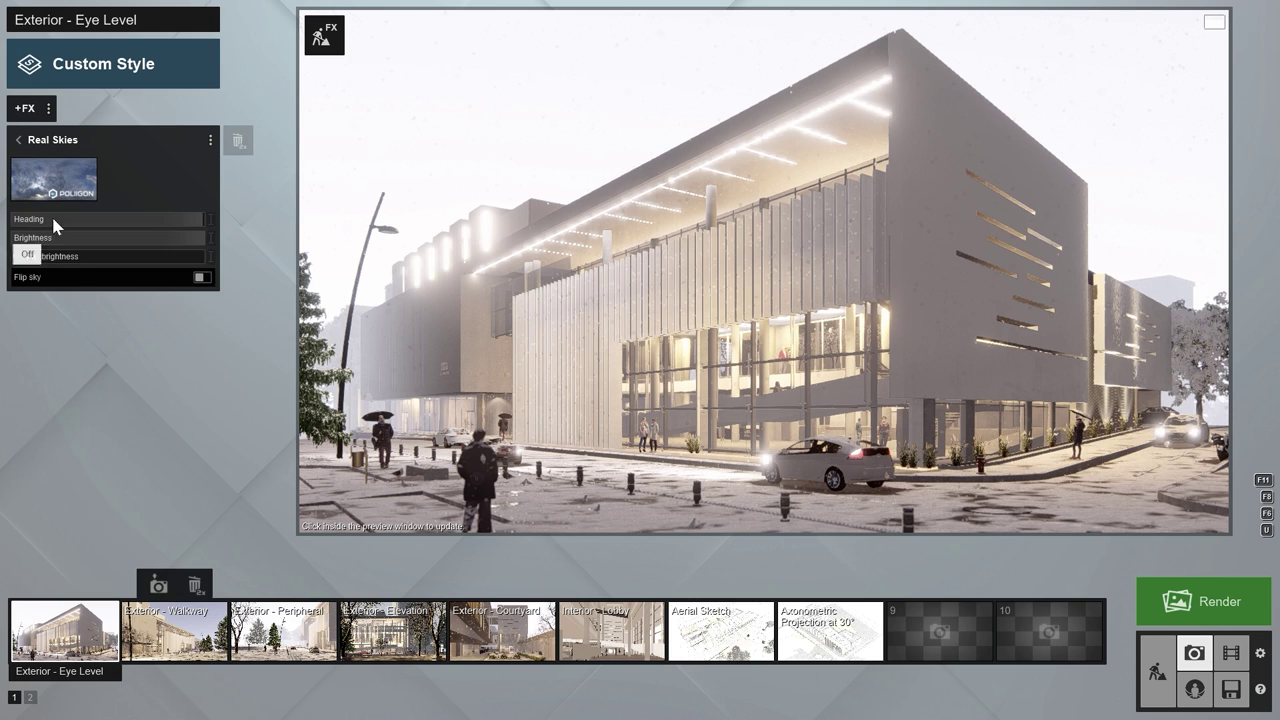
click(45, 185)
click(926, 150)
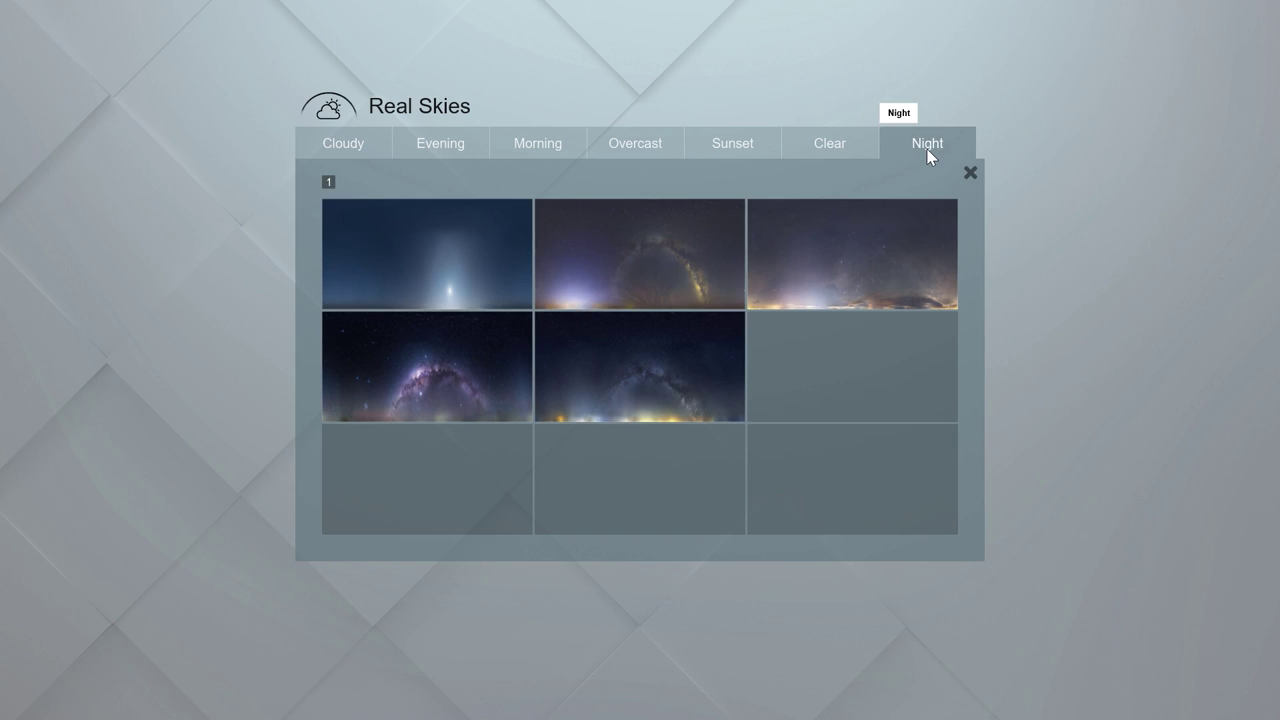
click(486, 245)
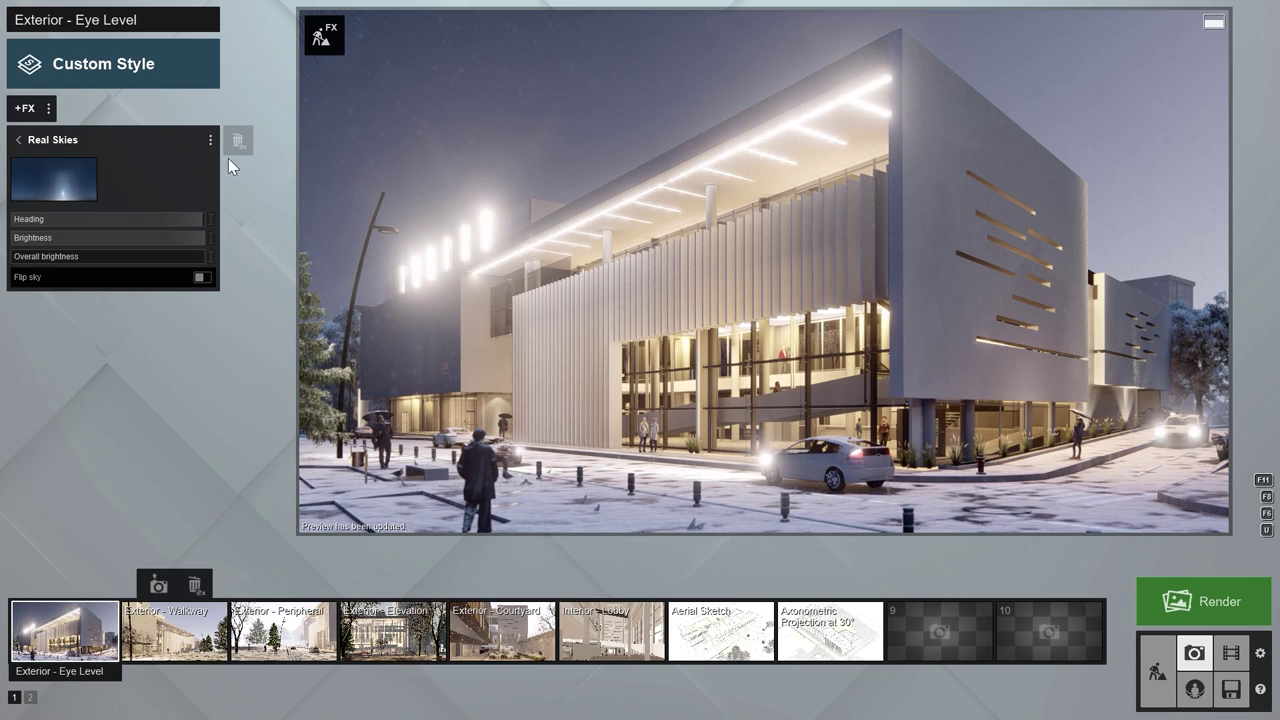
click(24, 108)
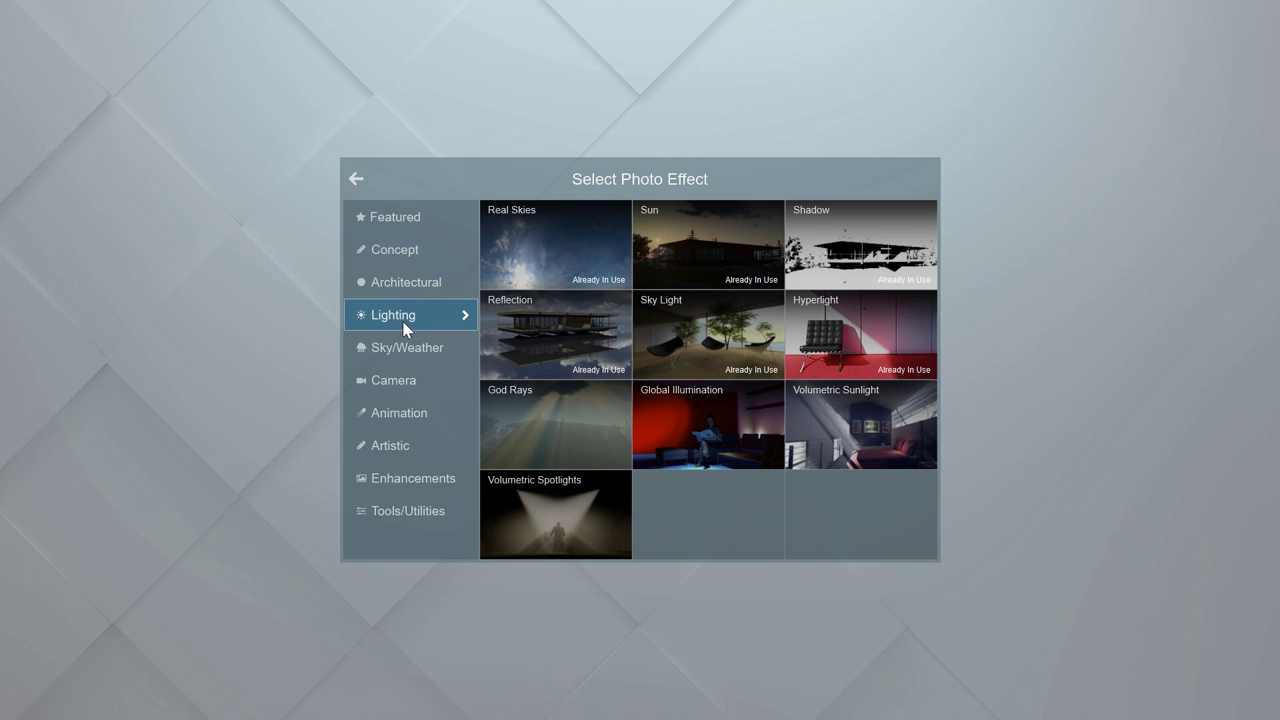
Step: Add the Volumetric Spotlights effect to the photo and bring up its light selection
click(514, 518)
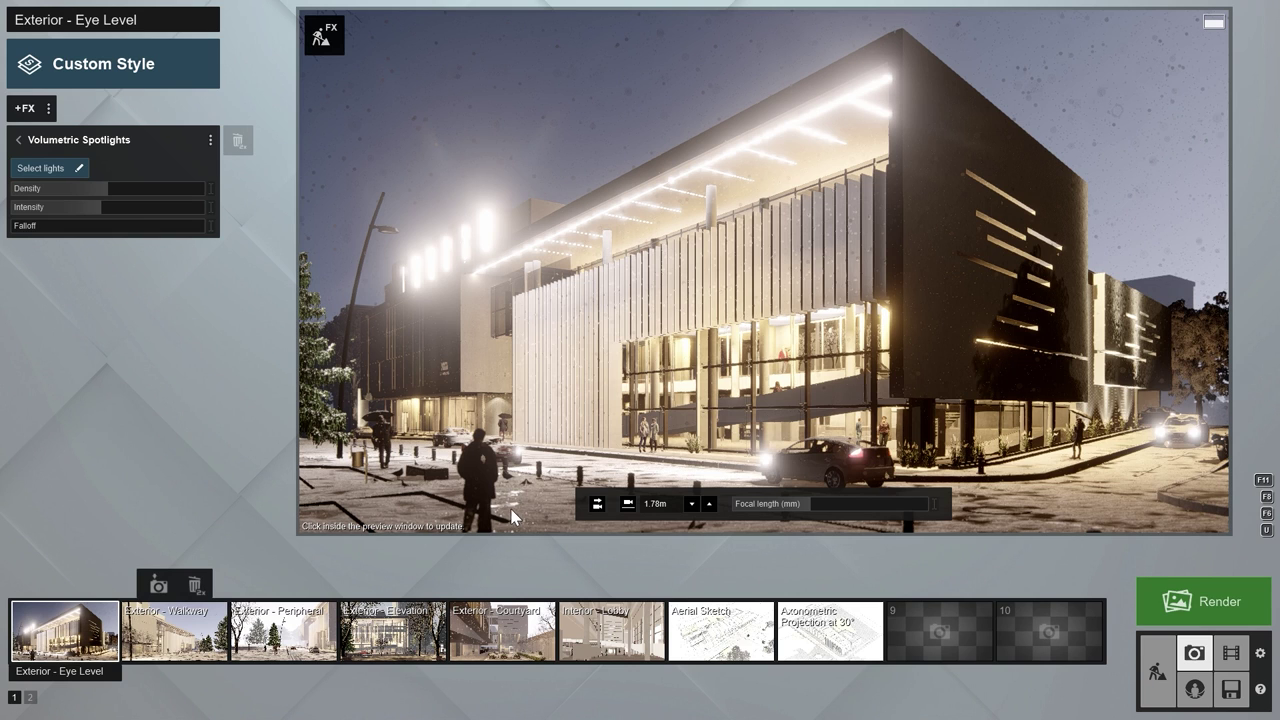
click(40, 168)
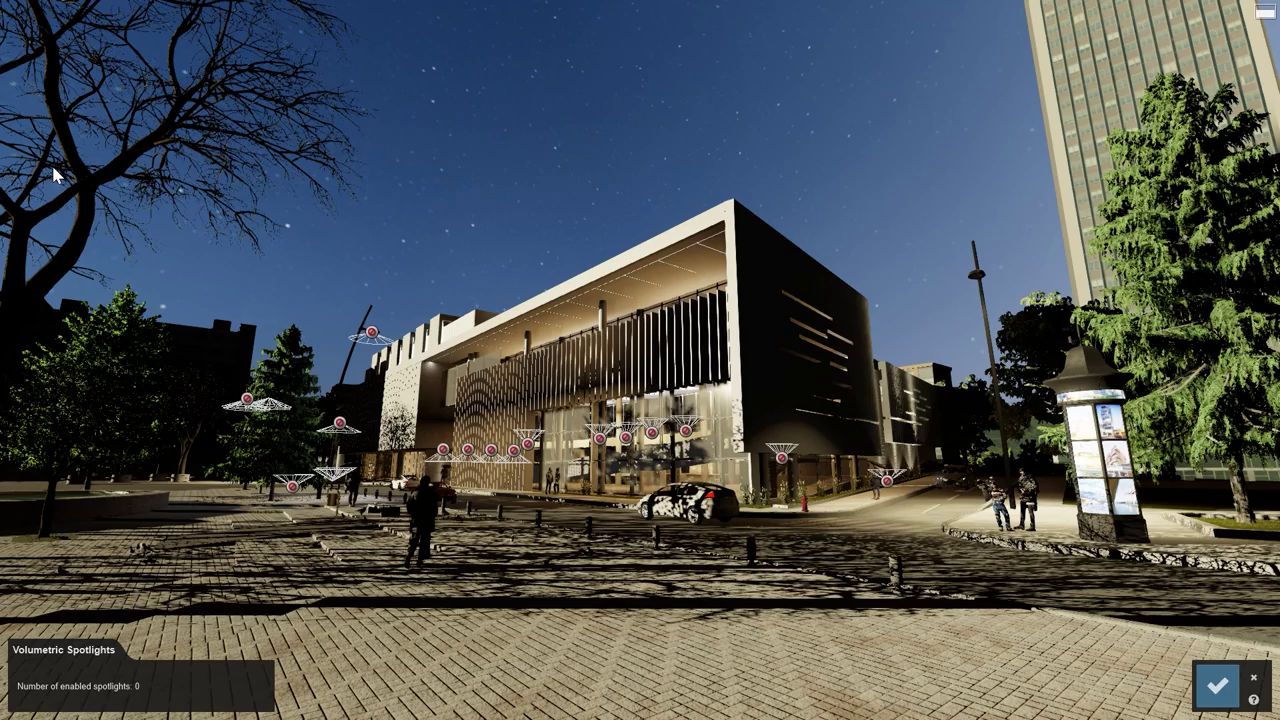
Step: Enable the street-lamp spotlight as the only volumetric beam and confirm the selection
click(371, 334)
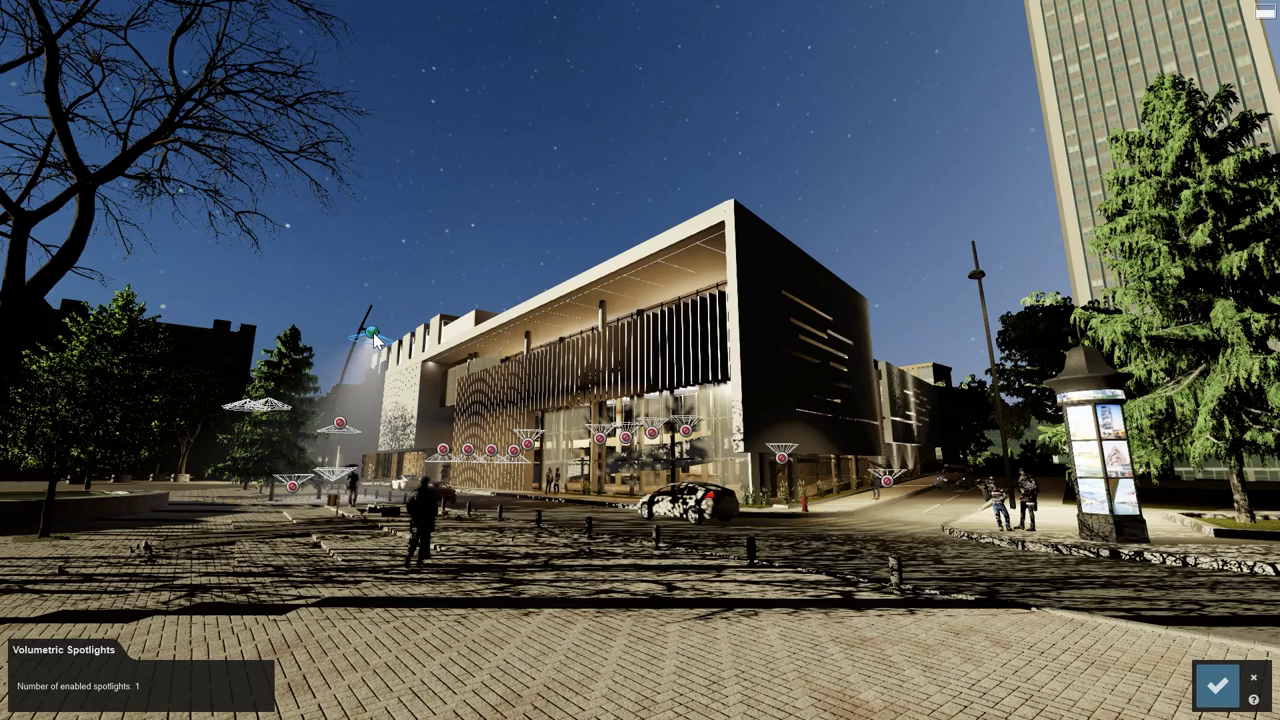
click(372, 334)
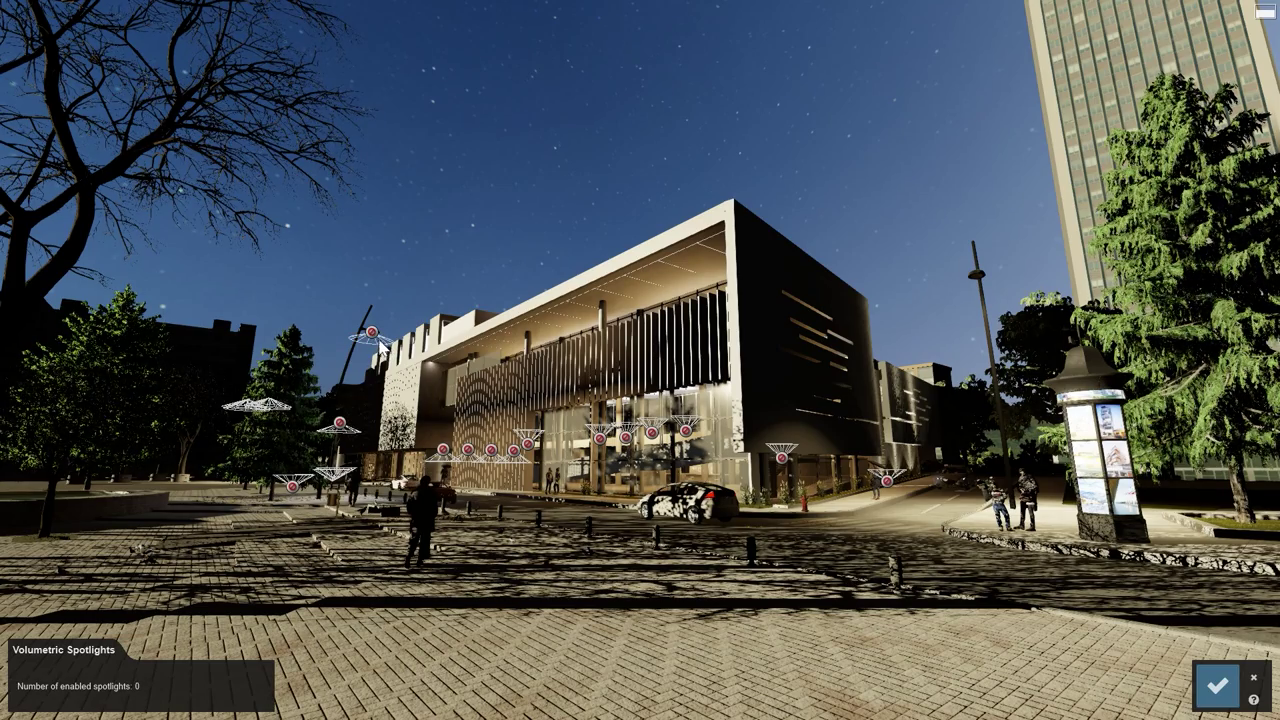
click(373, 336)
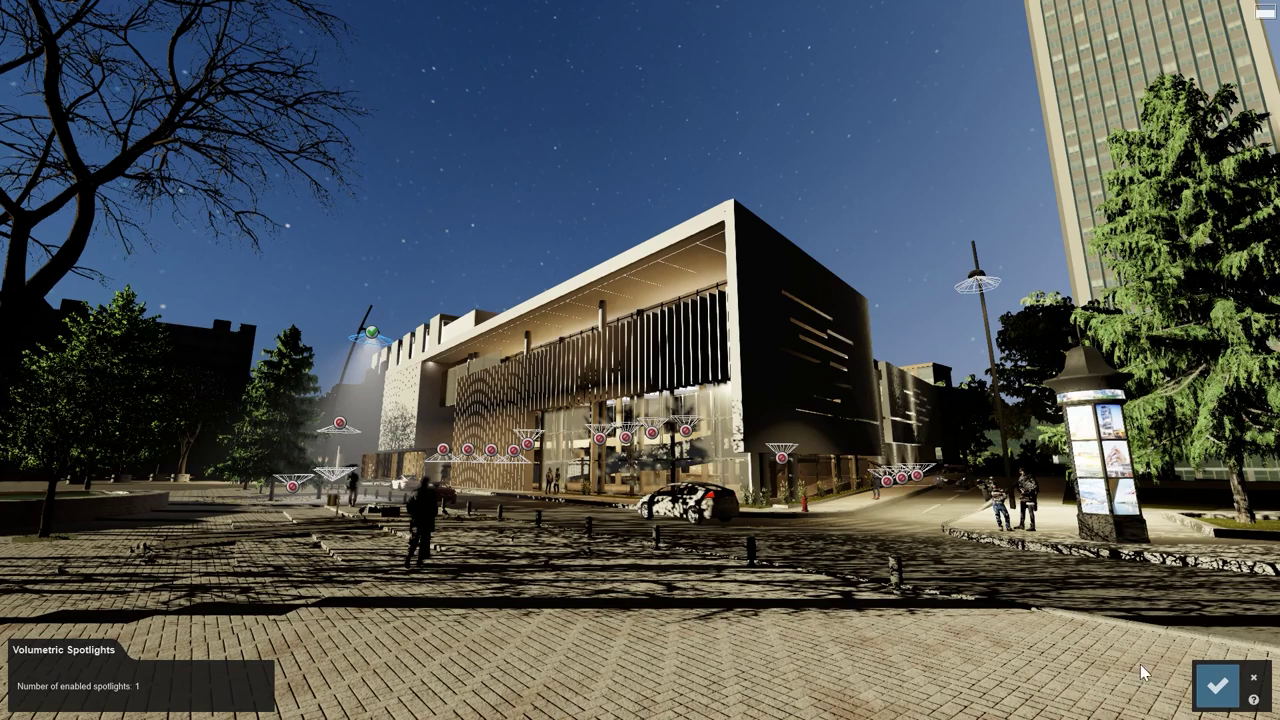
click(1217, 684)
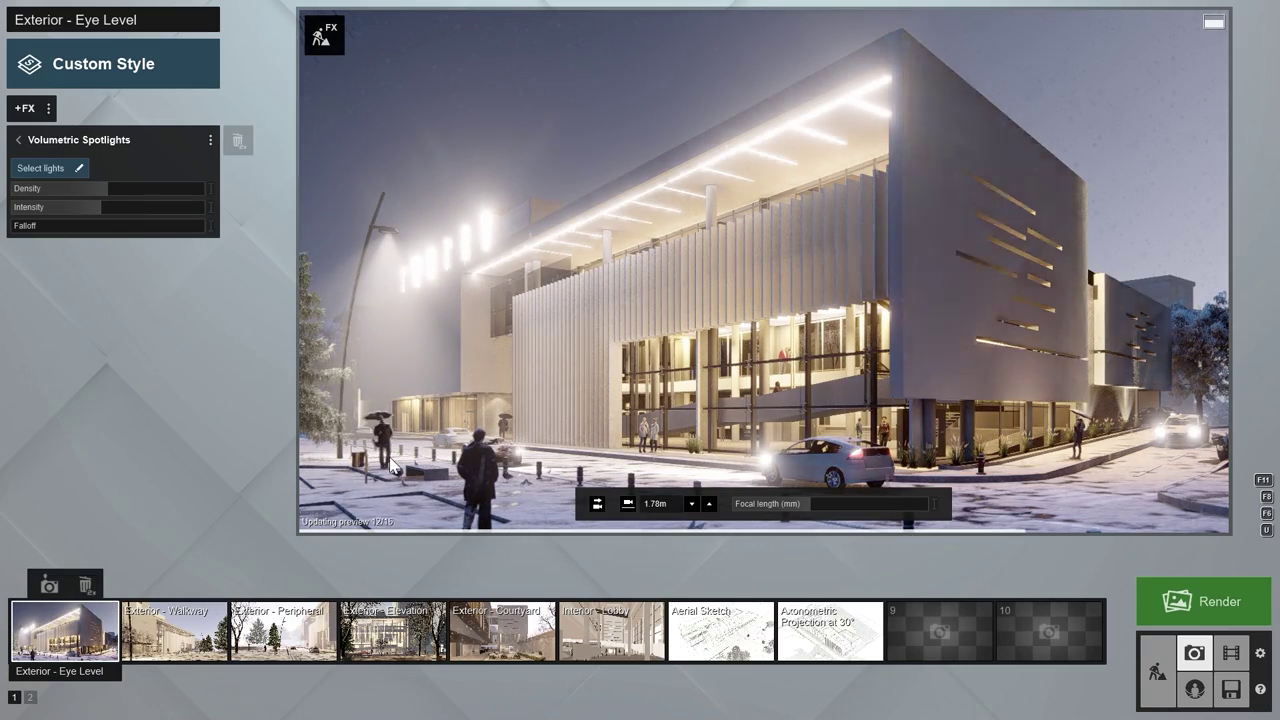
Step: Raise the volumetric beam Density to 0.6 and set Falloff to 0.2
mouse_move(110, 197)
drag(109, 190, 117, 220)
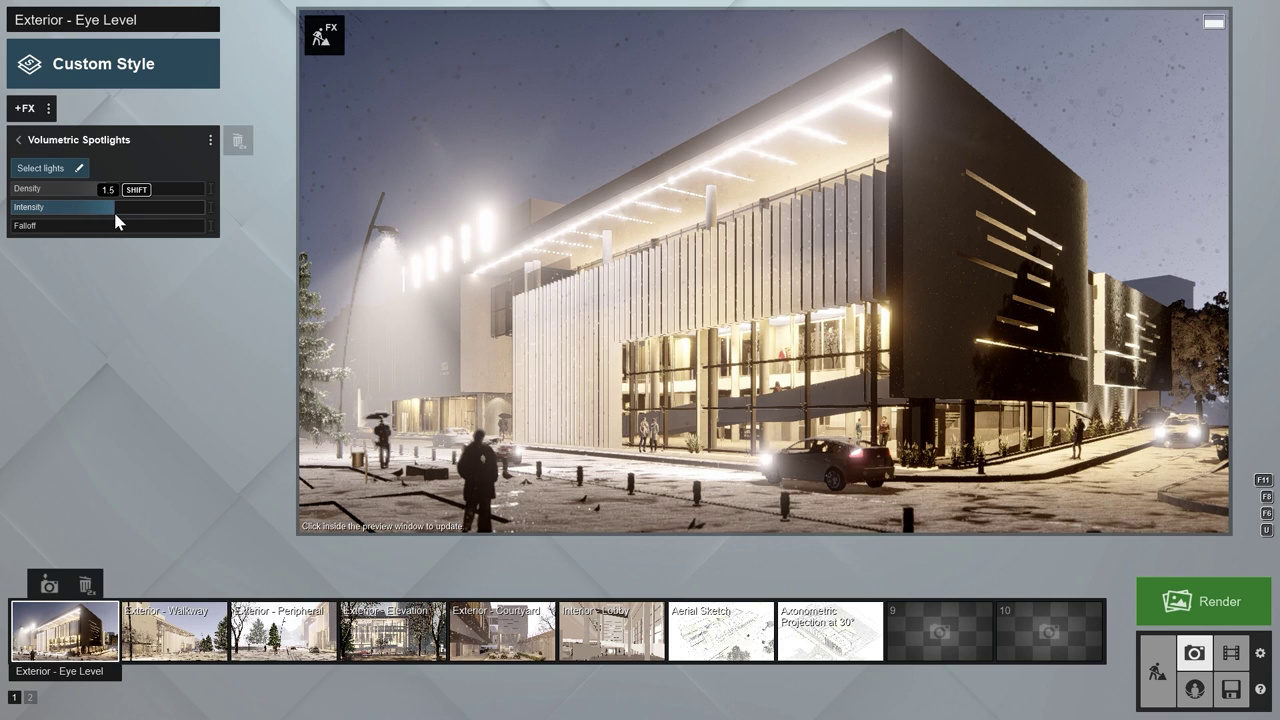
drag(103, 223, 132, 227)
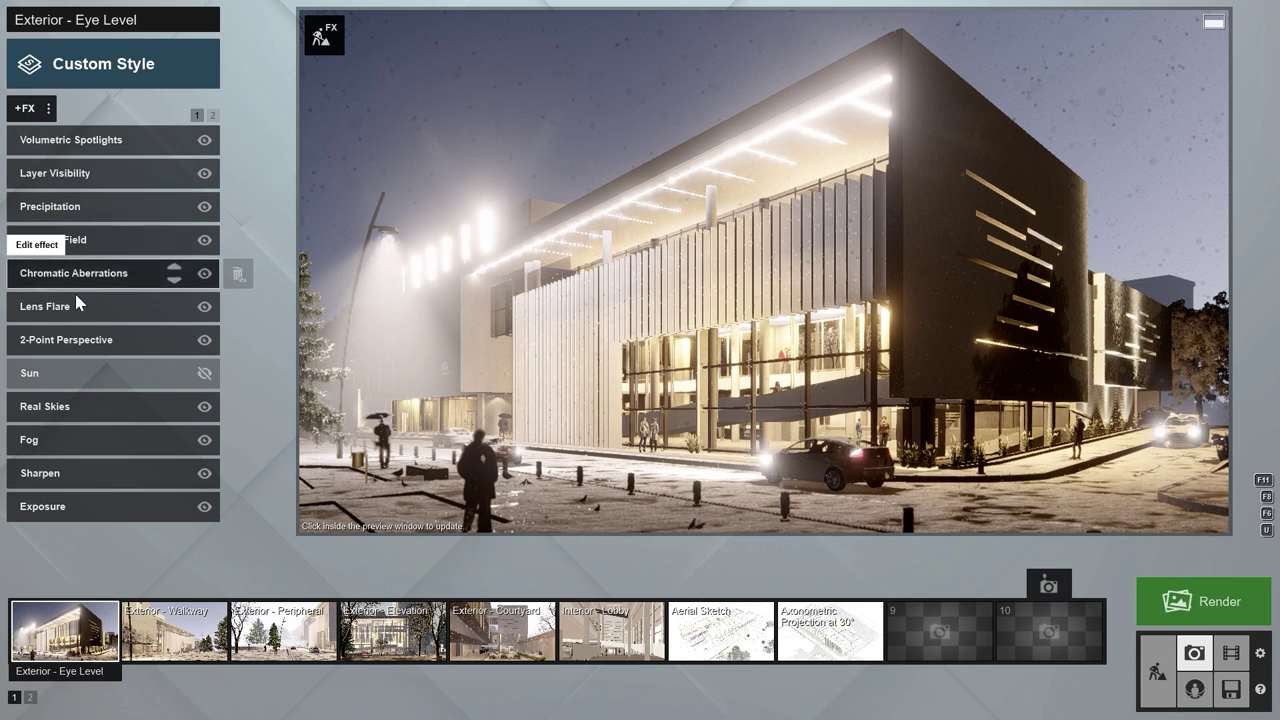
Step: Lower the Lens Flare bloom amount and streak intensity on the photo
click(76, 297)
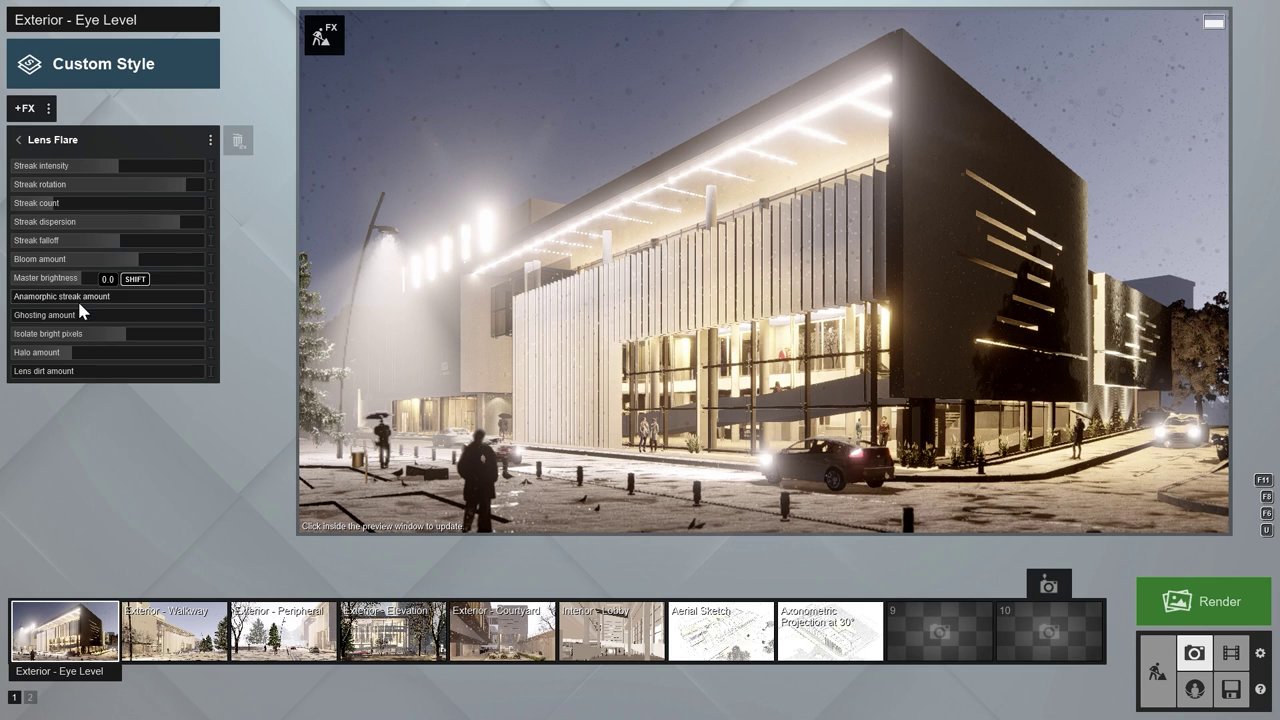
drag(50, 261, 39, 262)
mouse_move(123, 166)
mouse_down()
mouse_move(86, 163)
mouse_move(86, 177)
mouse_move(273, 174)
mouse_move(57, 177)
mouse_up()
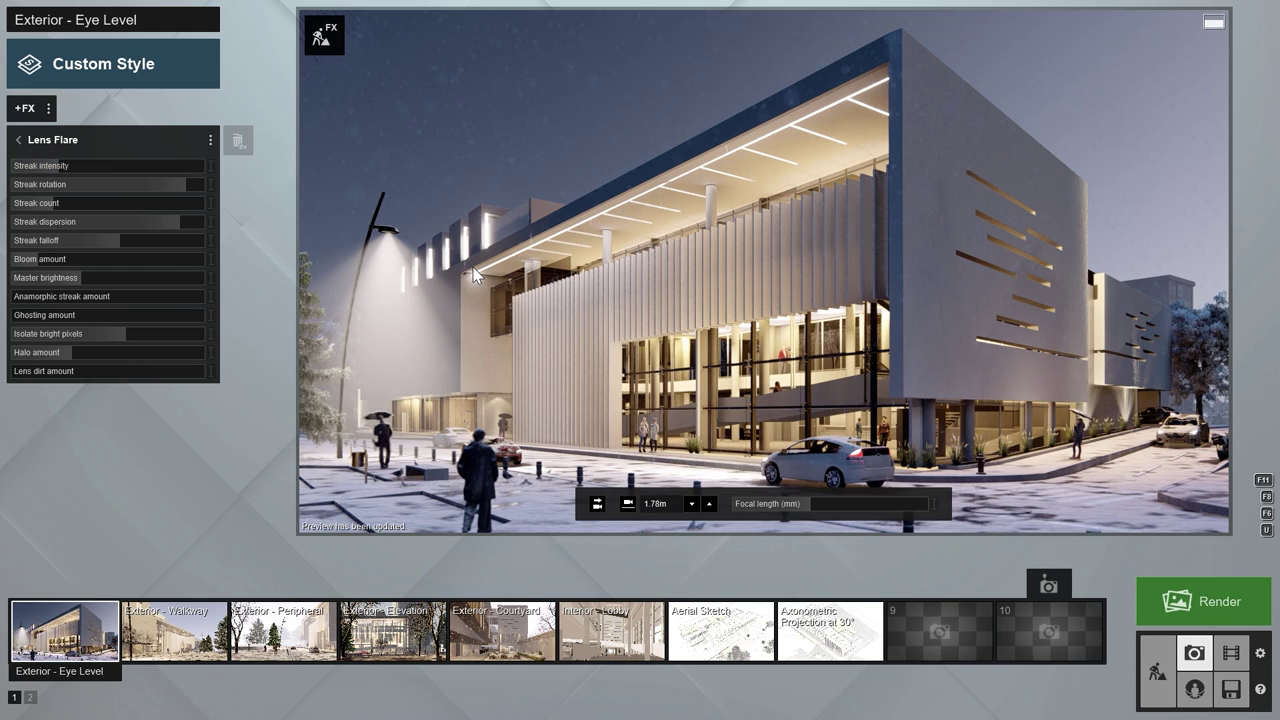
click(1157, 671)
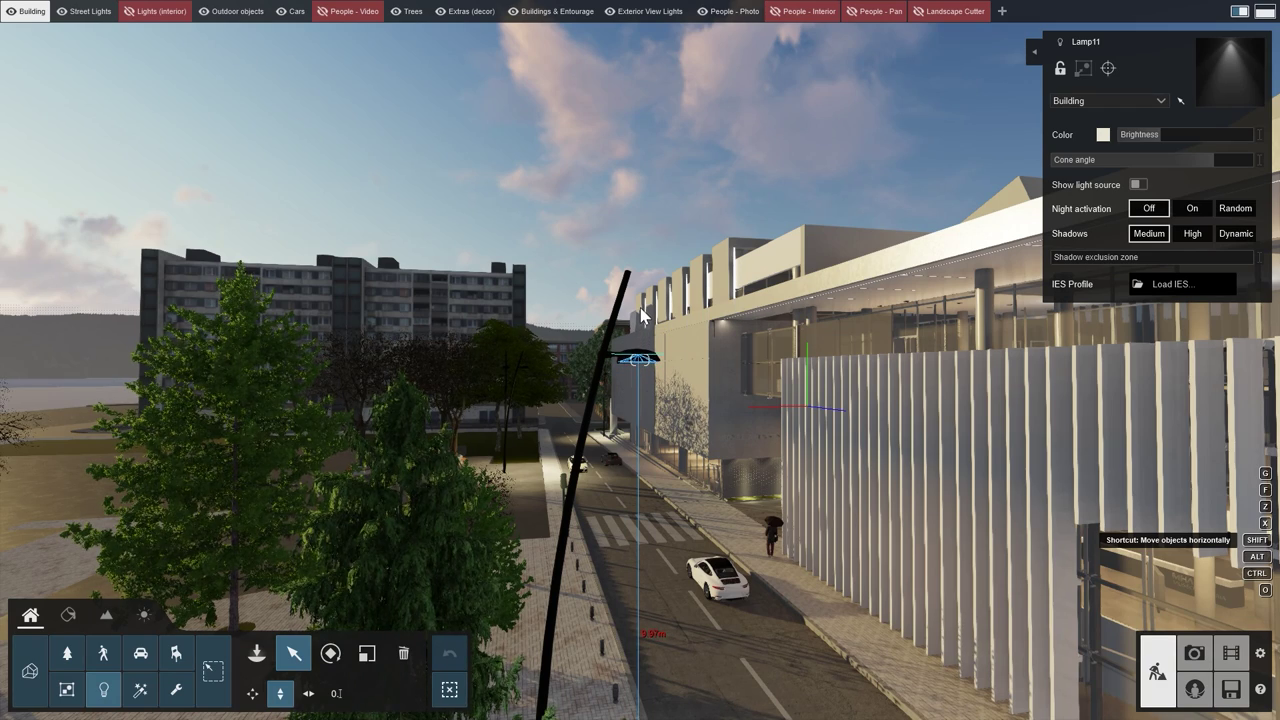
Step: Set shadow exclusion to 0.2, turn off Depth of Field, and reduce the falling snow
drag(1056, 257, 1127, 257)
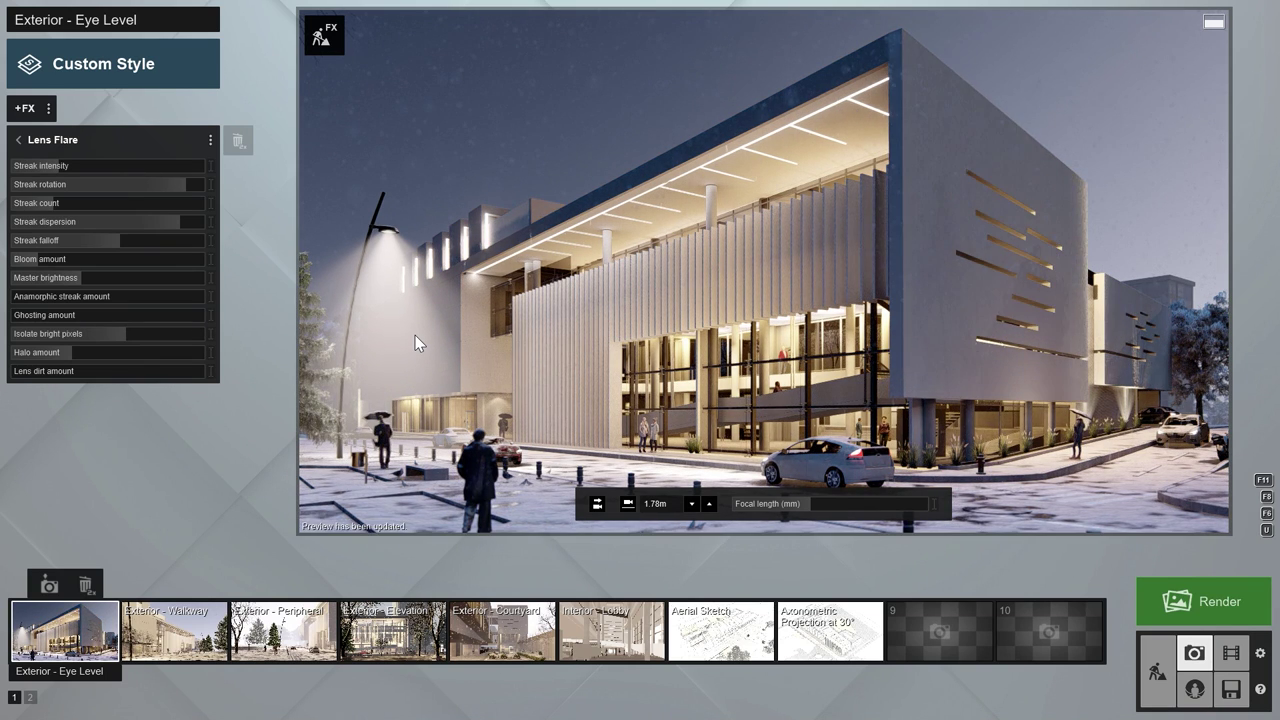
click(18, 140)
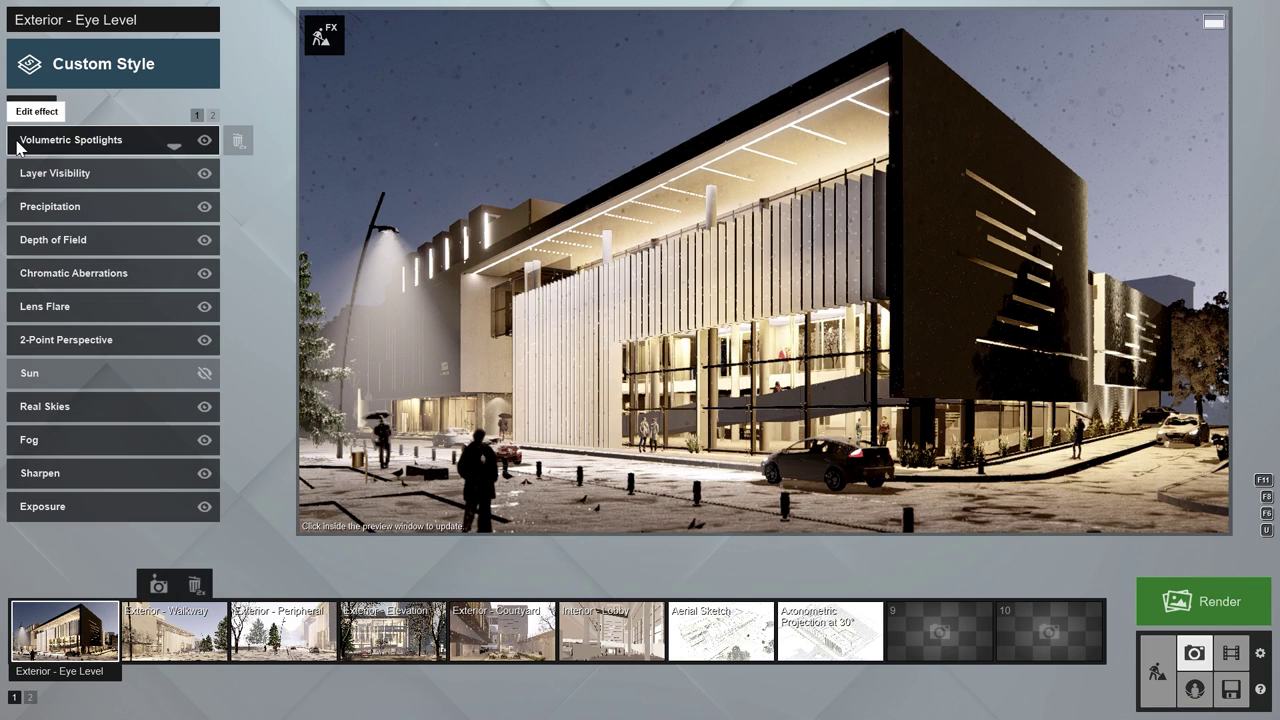
click(204, 241)
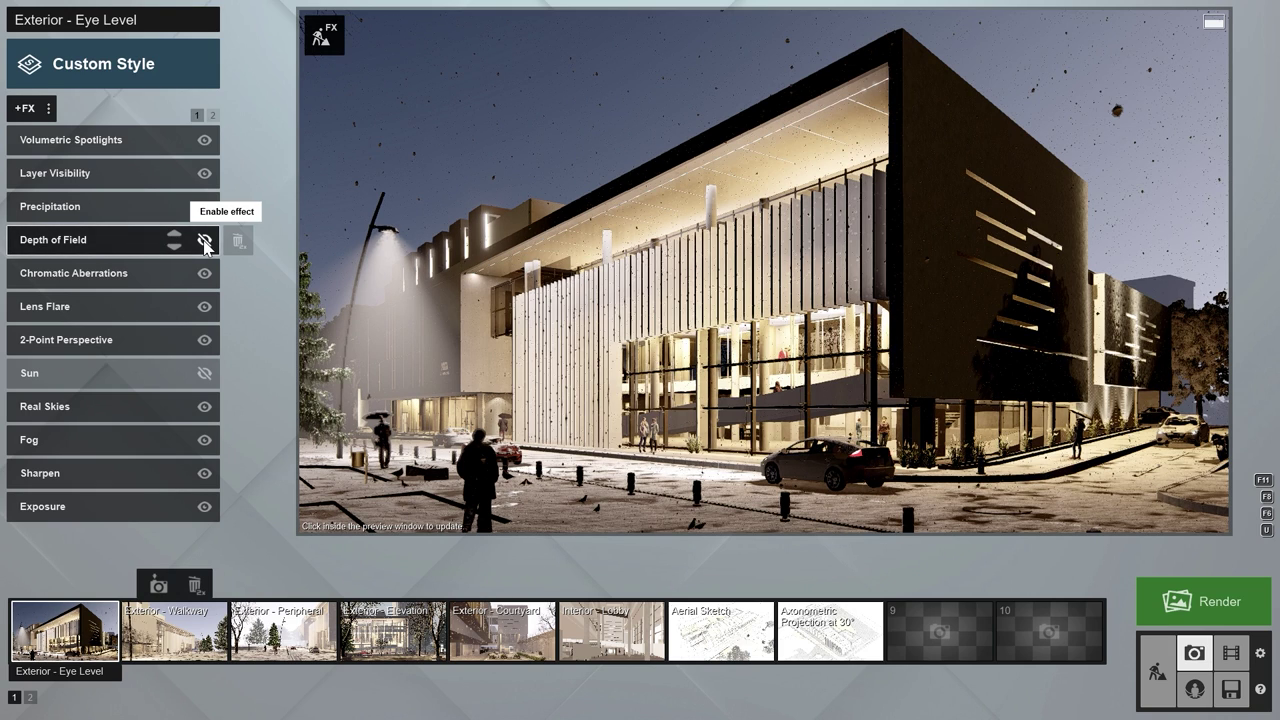
click(86, 207)
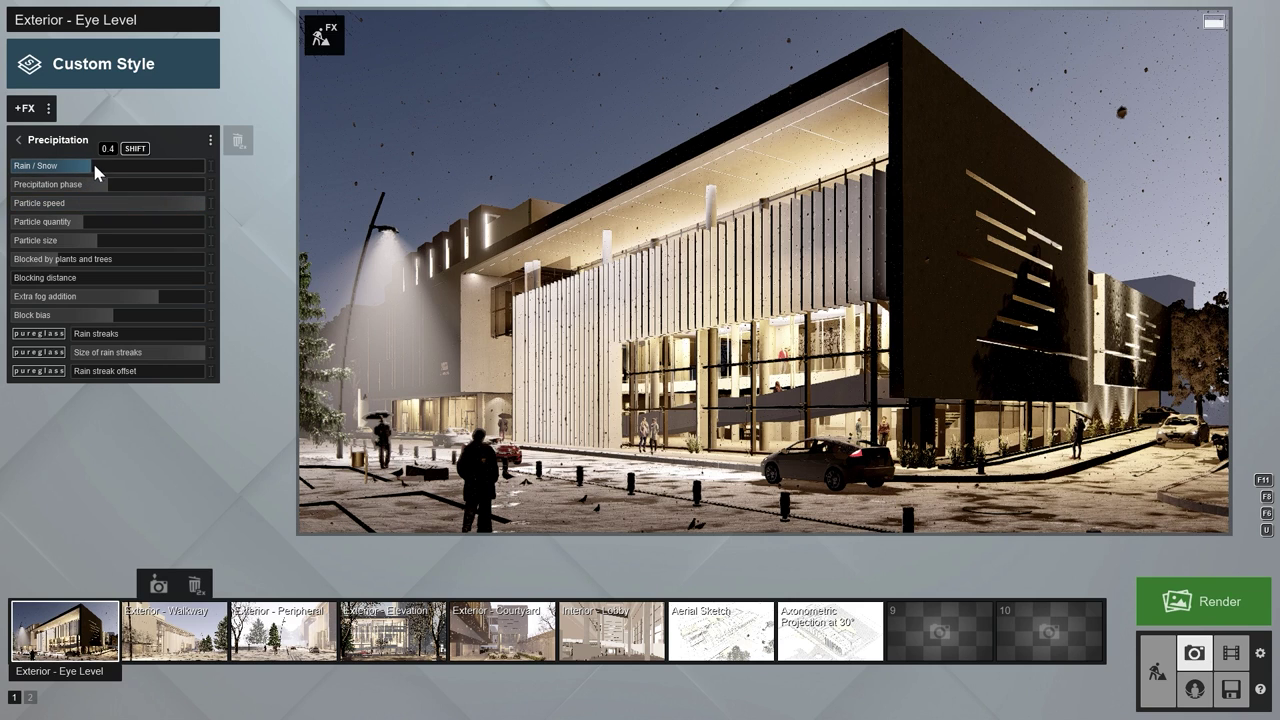
drag(91, 161, 137, 168)
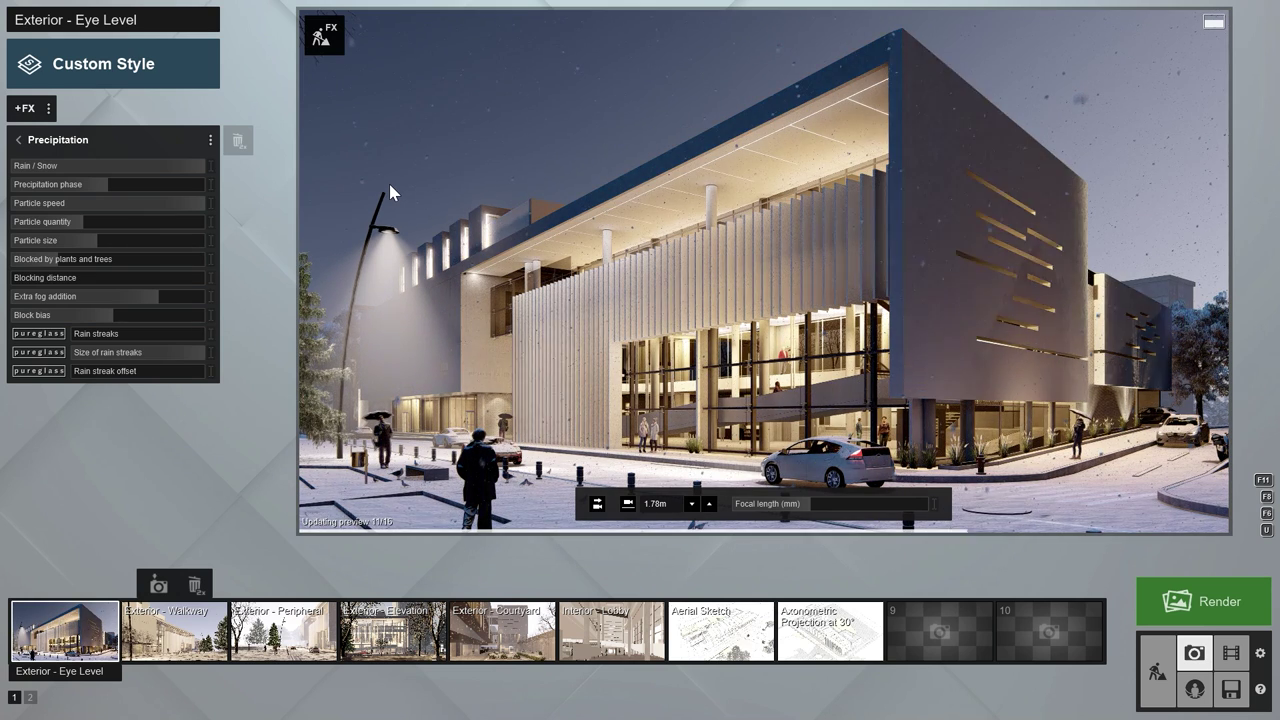
click(323, 36)
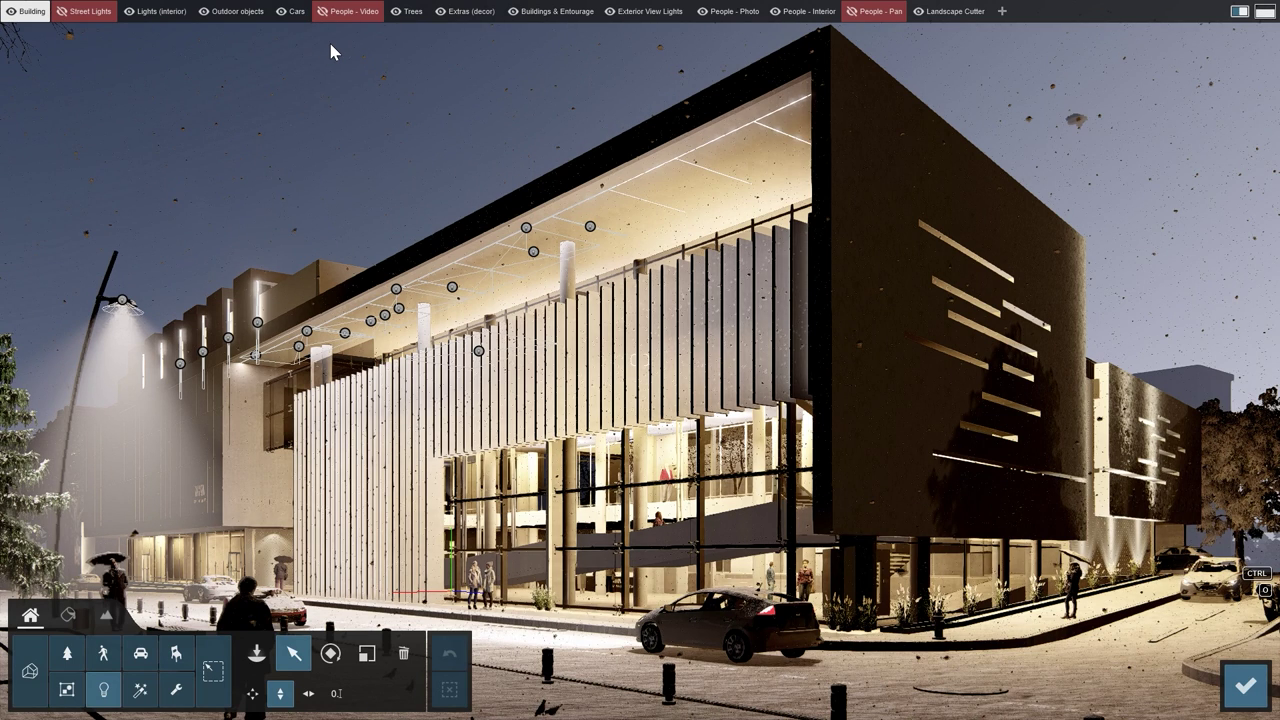
Step: Set the street lamp light's colour temperature to a warmer 4600 K
click(122, 303)
click(122, 304)
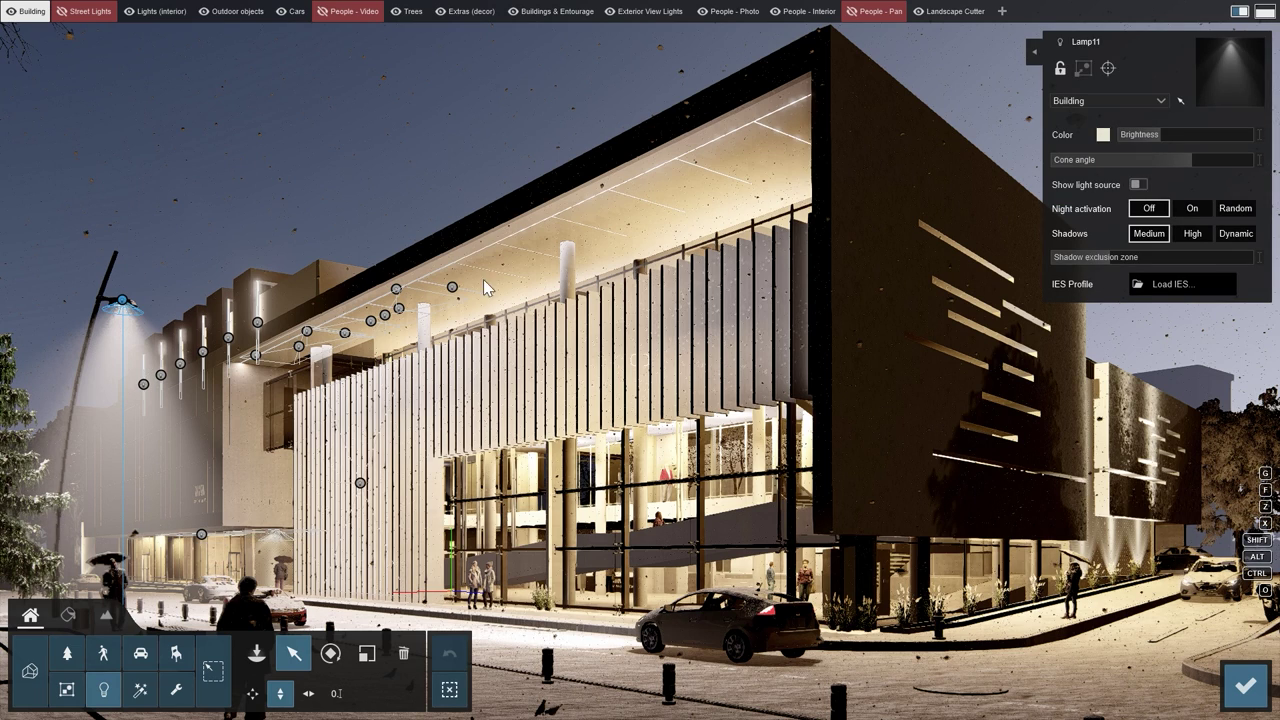
click(1102, 134)
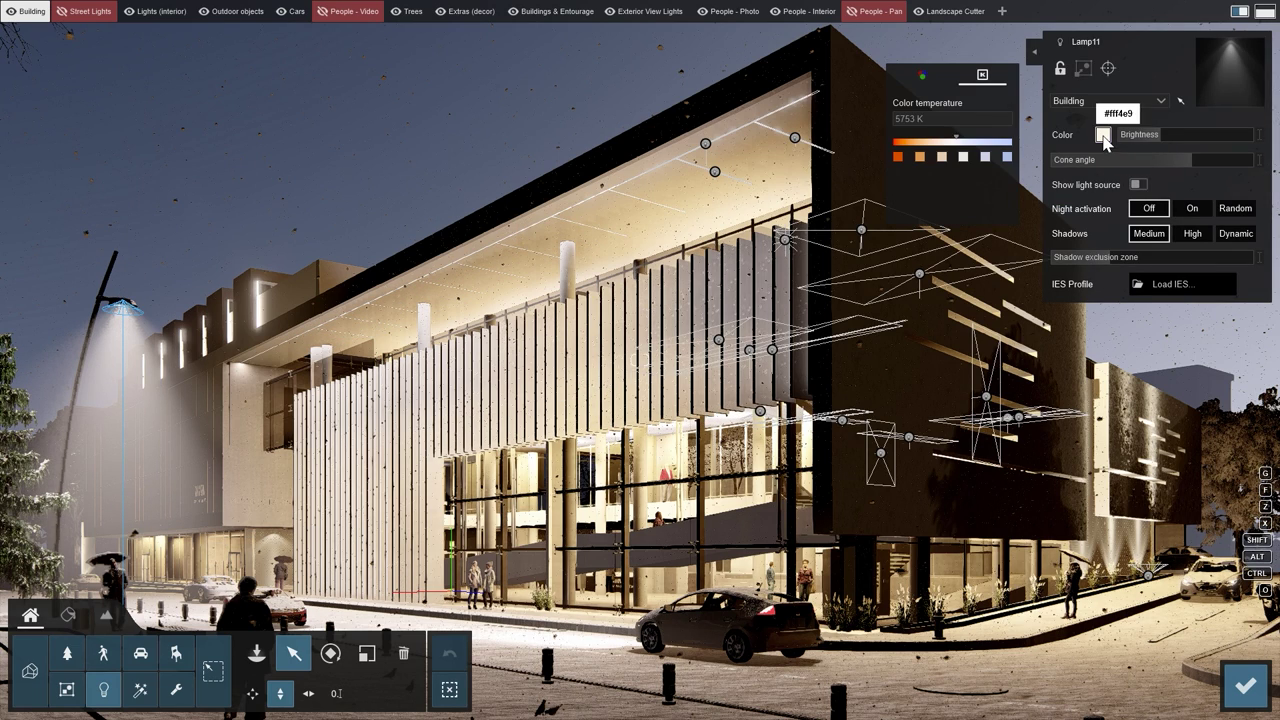
click(919, 156)
click(941, 156)
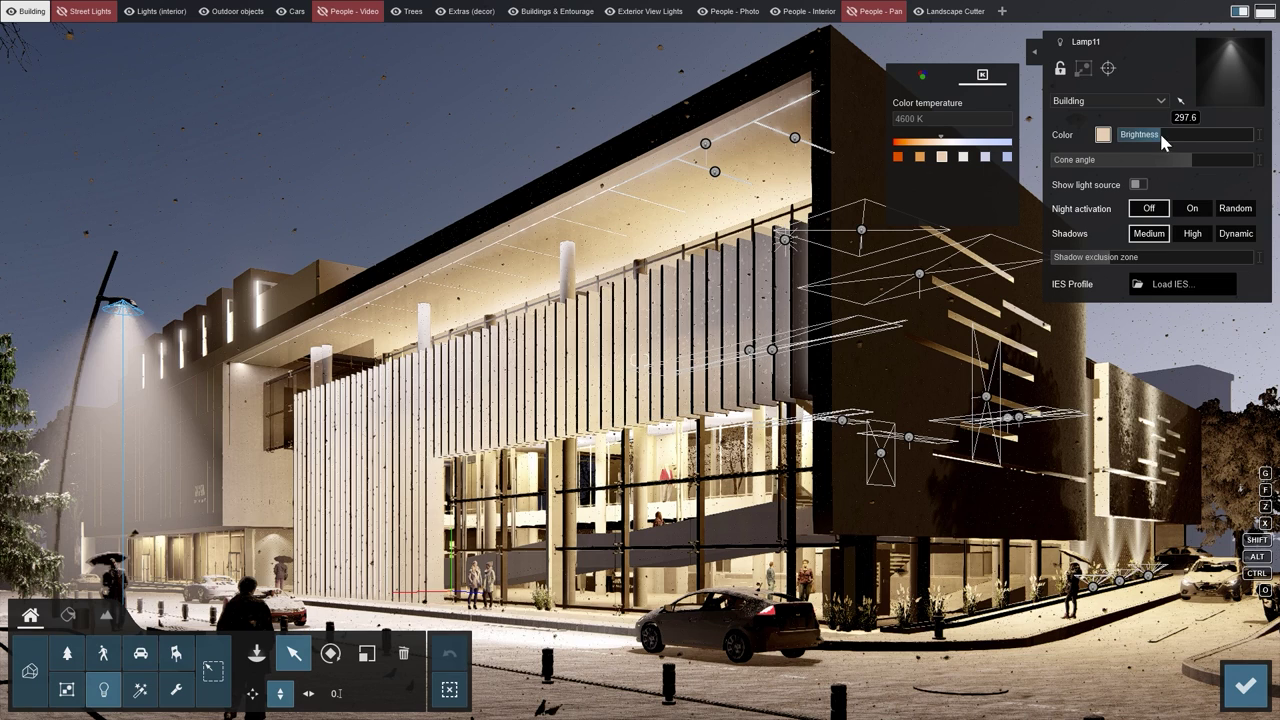
Step: Raise the Volumetric Spotlights intensity to 0.7 in the photo
click(1245, 688)
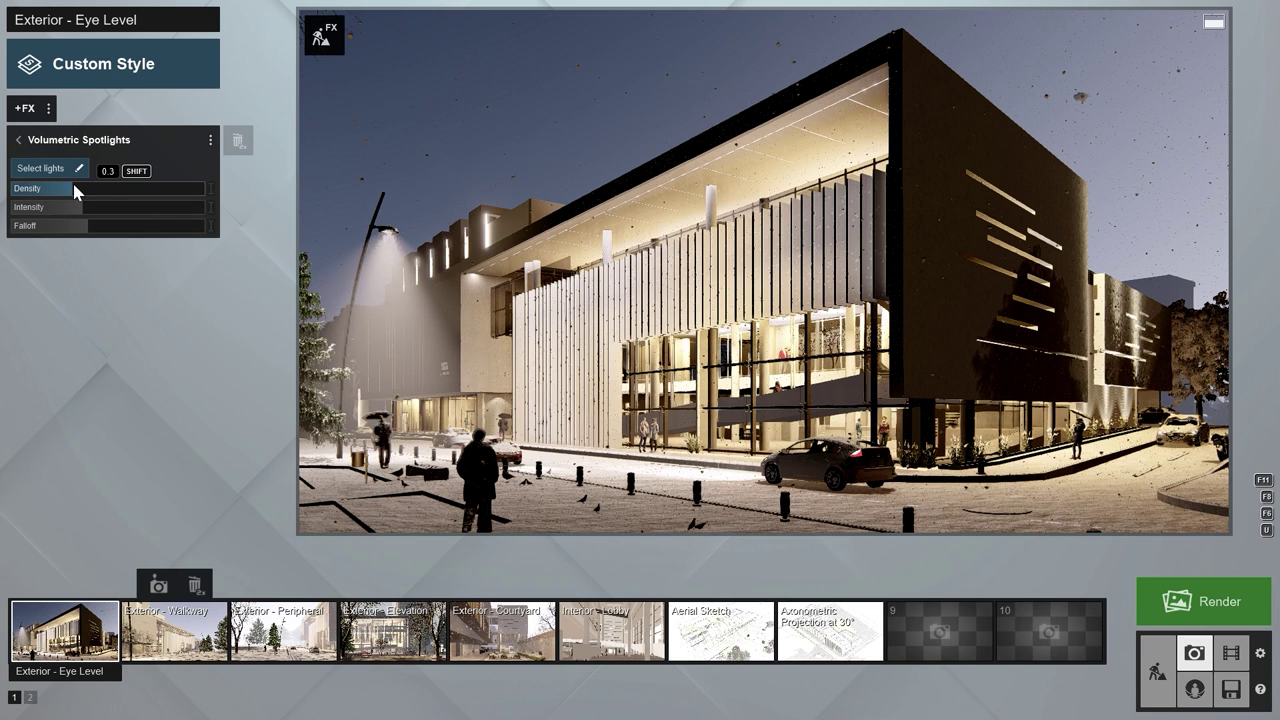
click(68, 207)
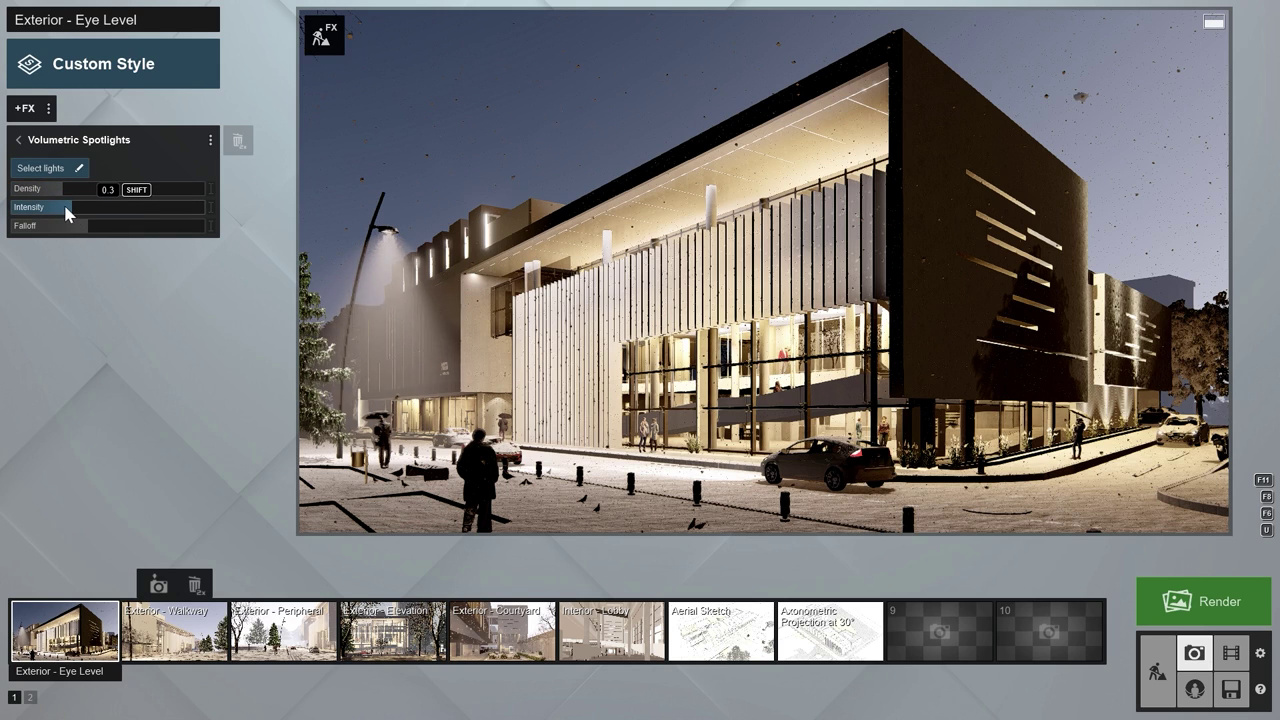
click(93, 209)
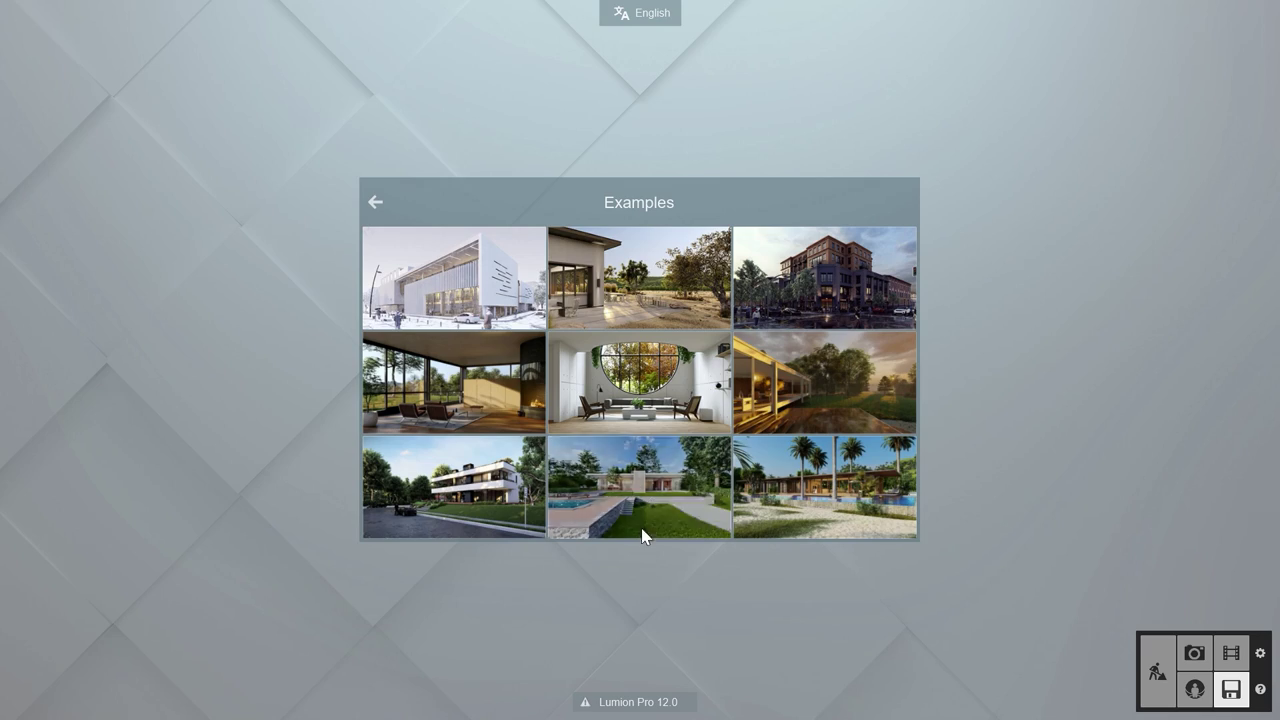
Step: Load the Villa in Casale example and show its saved Photo mode views
mouse_move(645, 507)
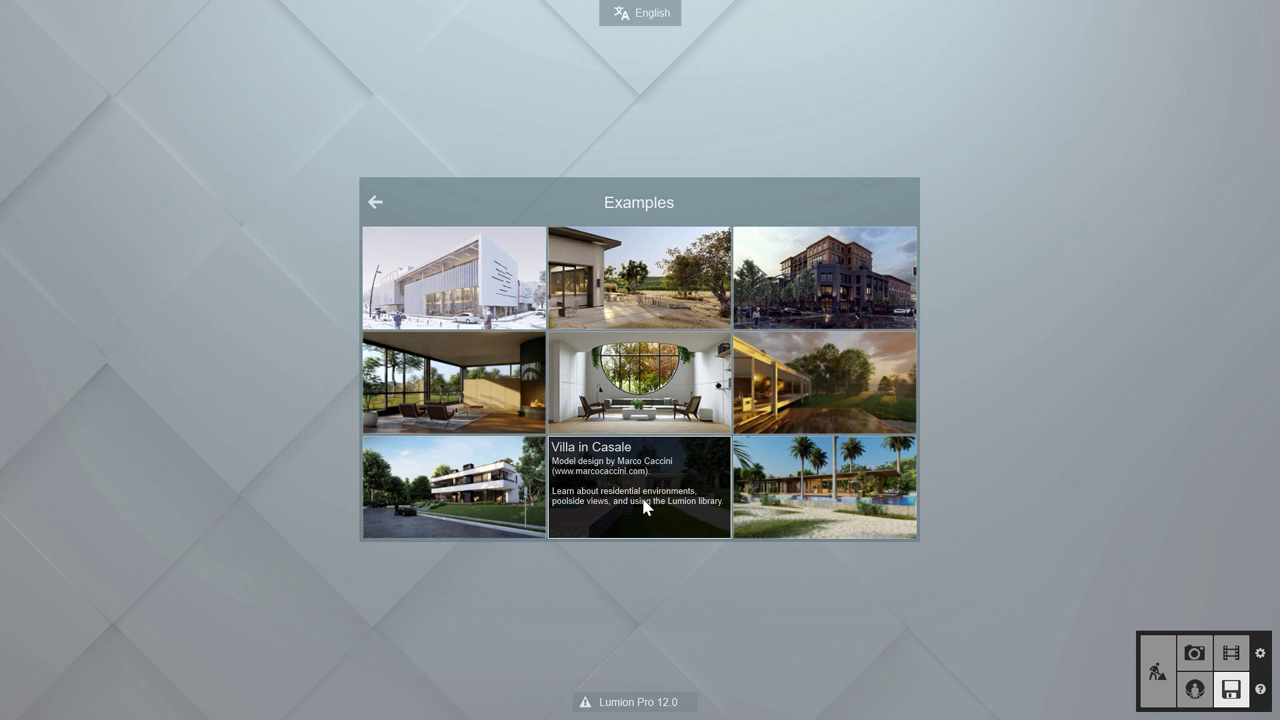
click(645, 507)
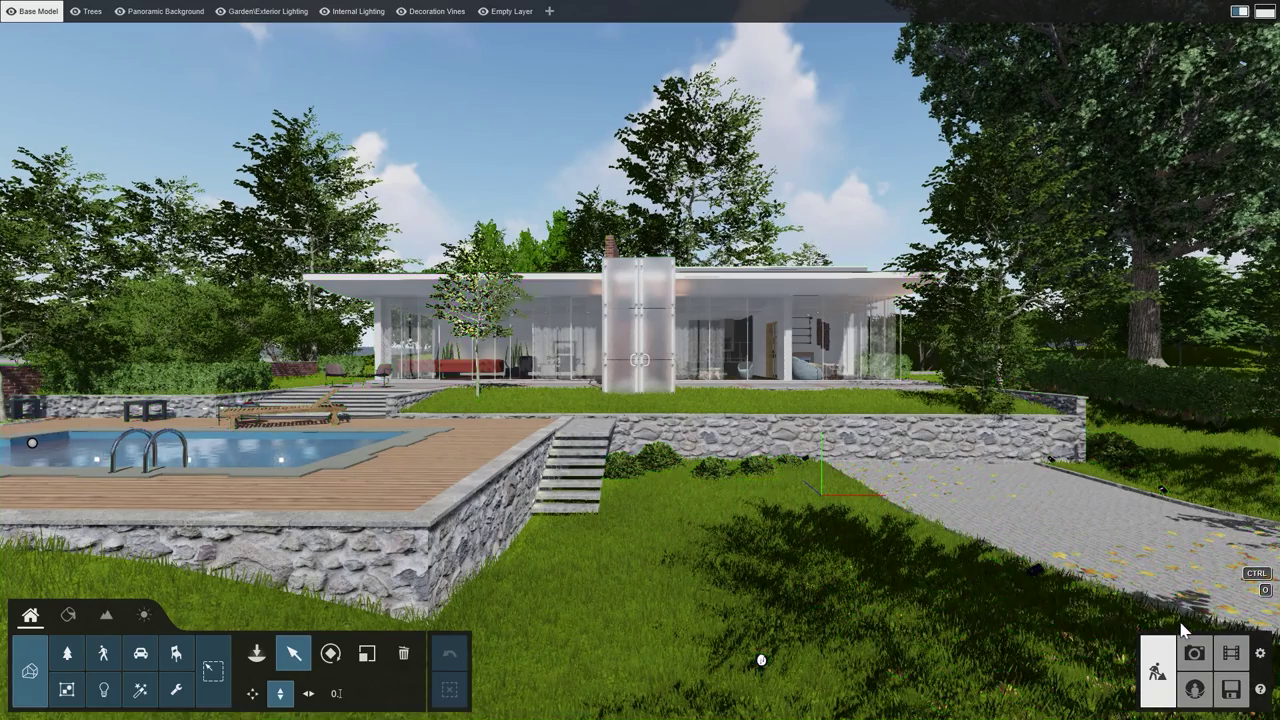
click(1194, 653)
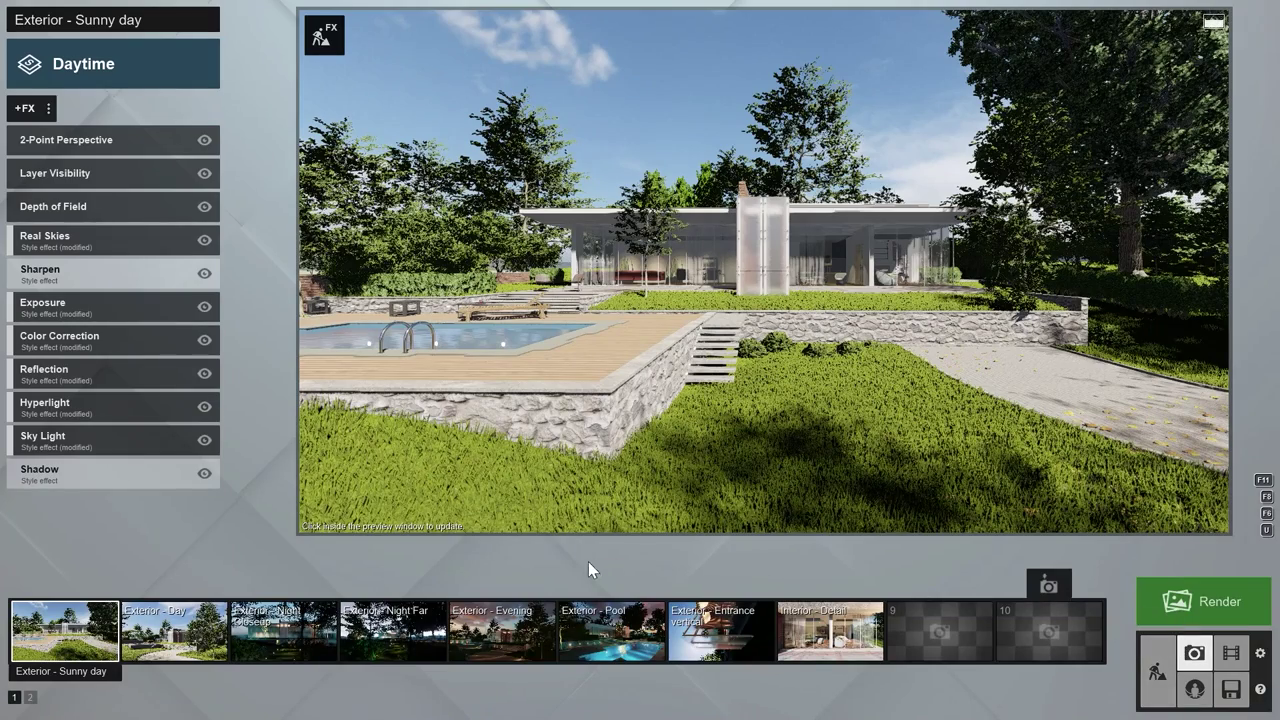
Step: Switch to the Exterior - Pool shot, shorten the focal length, and lower the camera toward the pool
click(588, 645)
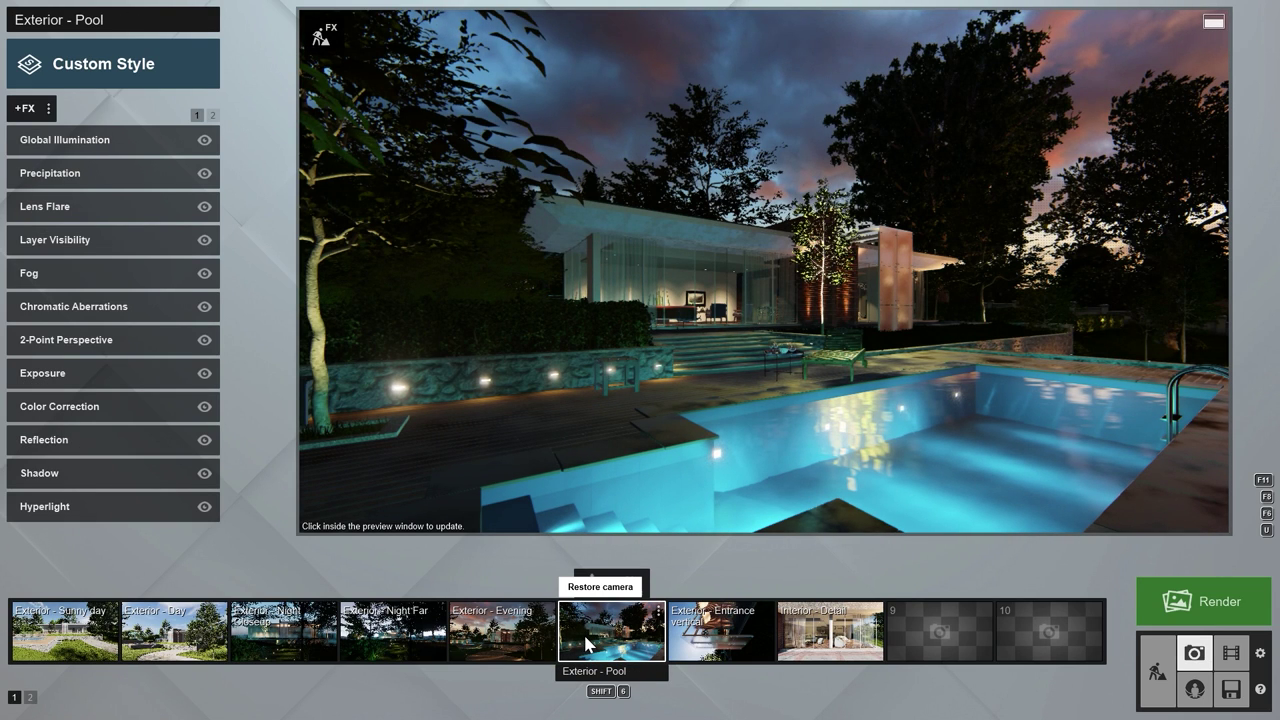
click(578, 465)
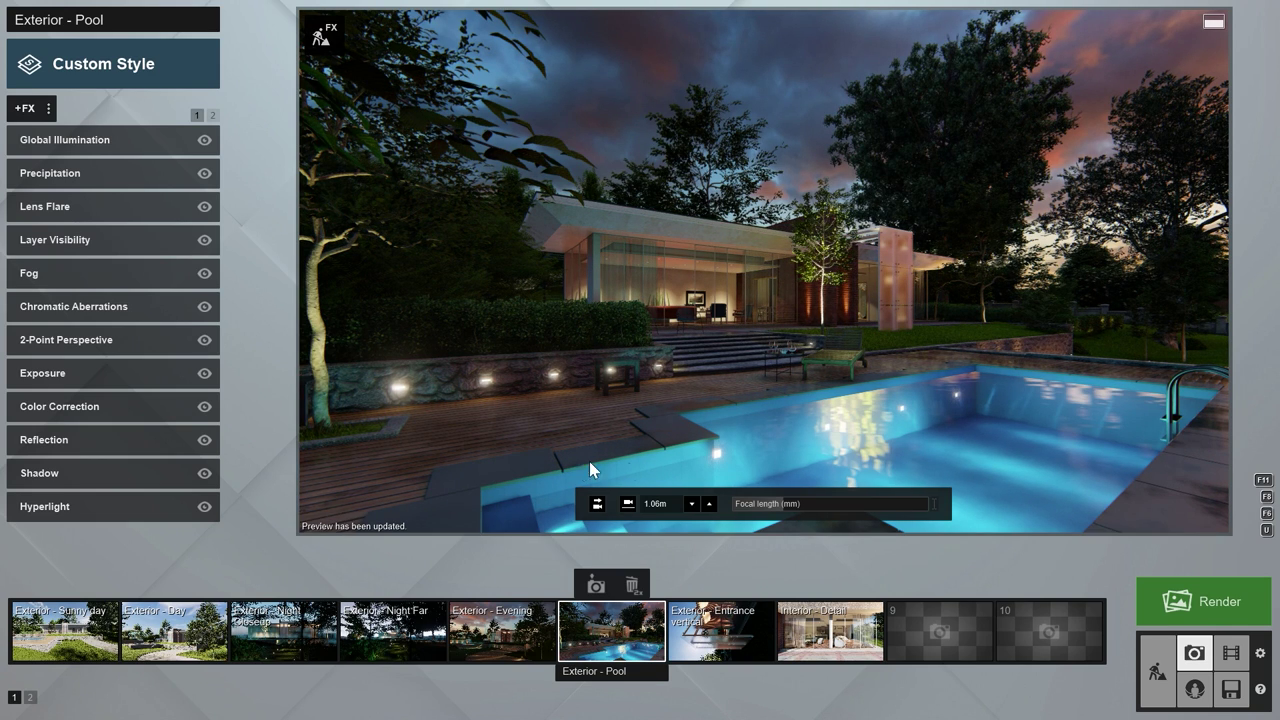
drag(784, 508, 795, 508)
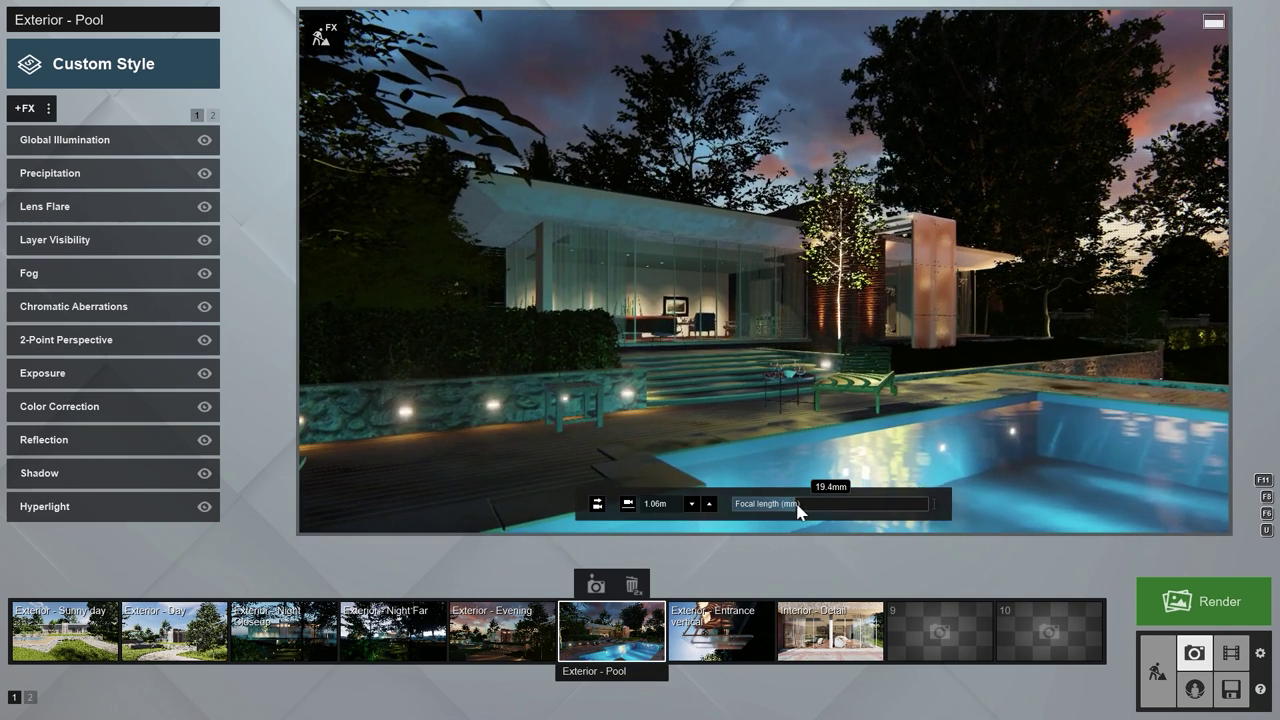
right_drag(861, 402, 861, 392)
right_drag(792, 330, 792, 355)
click(776, 360)
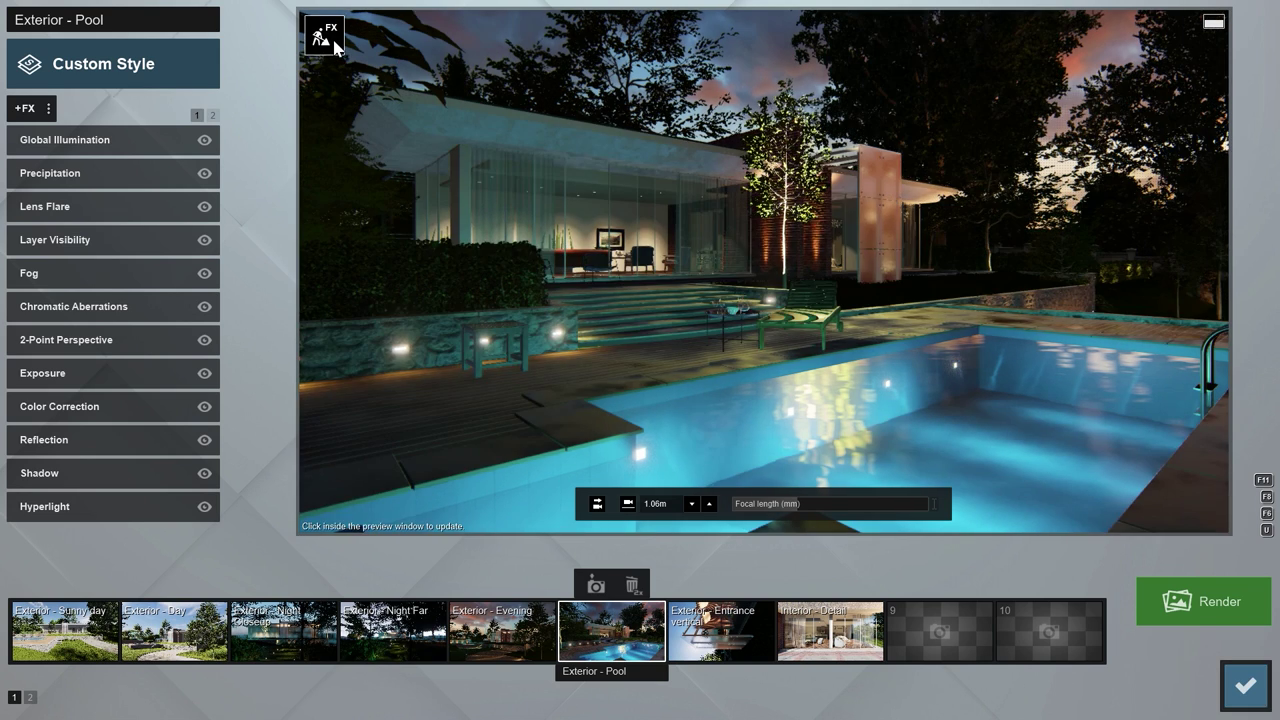
Step: In Build mode, select Lamp07 by the deck to inspect it
click(332, 37)
click(105, 690)
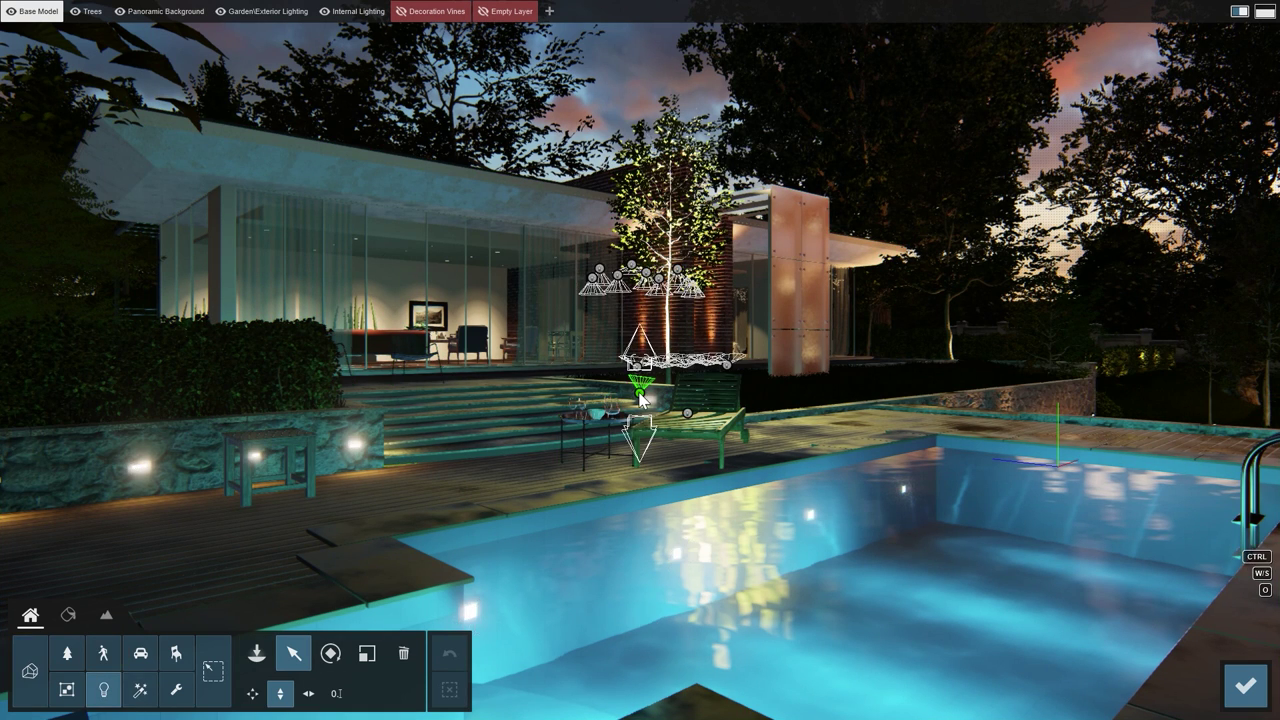
click(641, 385)
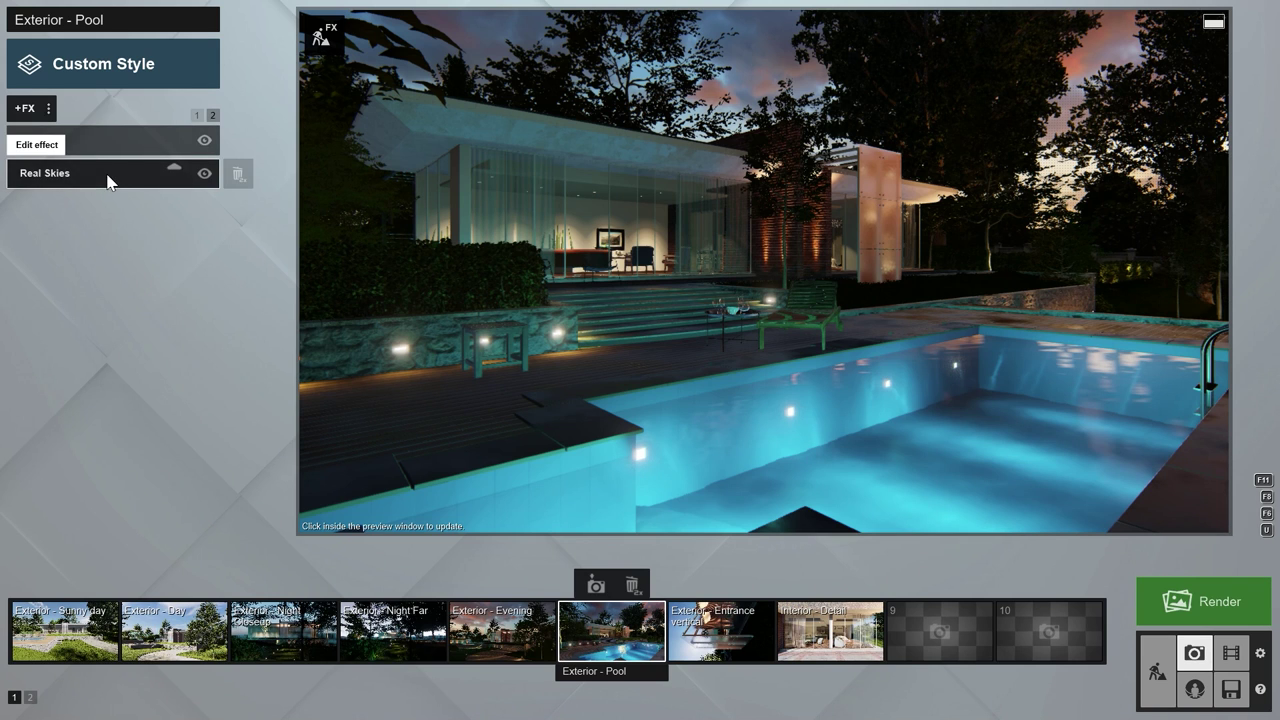
Step: Back in Photo mode, drag the Real Skies Heading almost fully right
click(105, 171)
click(141, 219)
drag(145, 224, 206, 222)
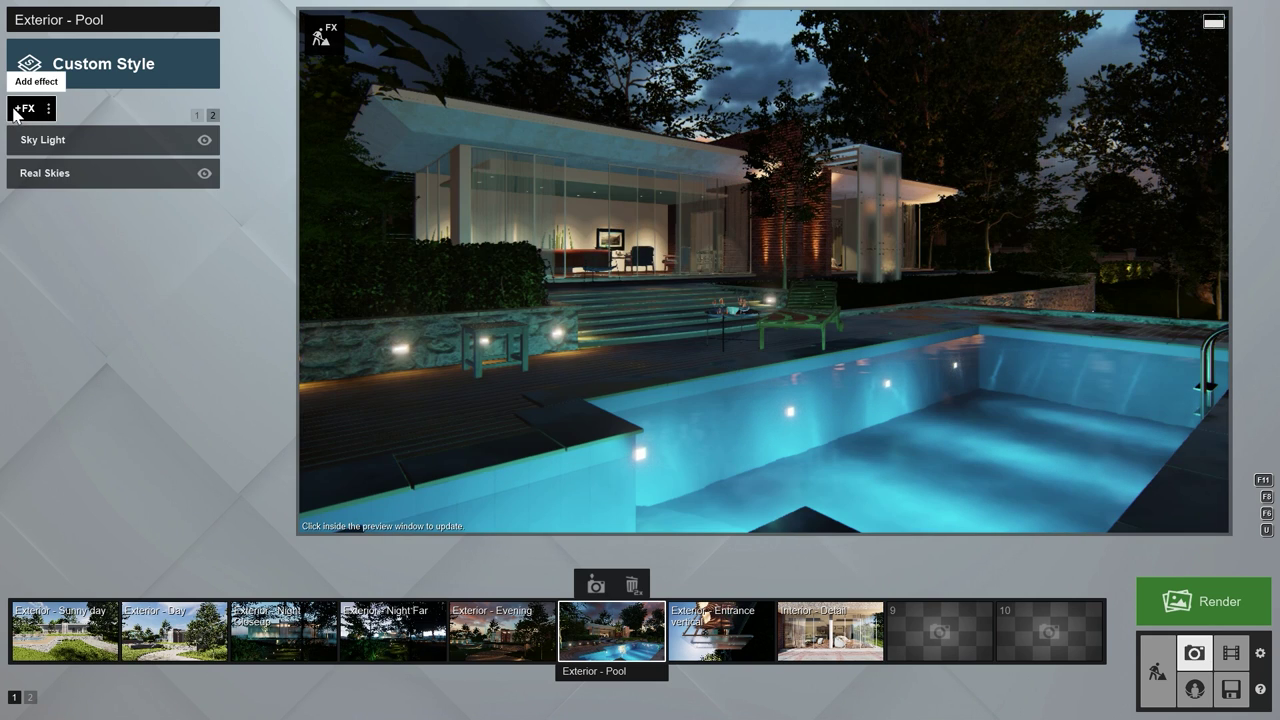
Step: Add Volumetric Spotlights from Lighting and select the four underwater pool spotlights as beam sources
click(20, 108)
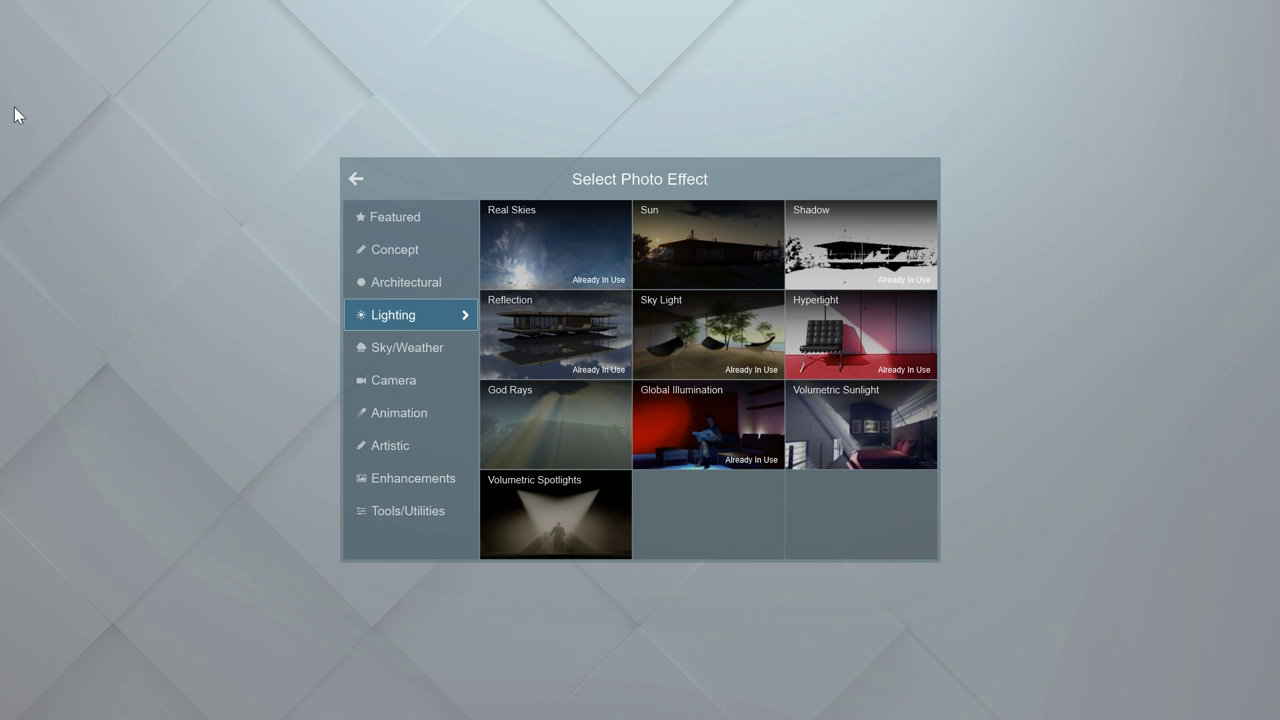
click(495, 505)
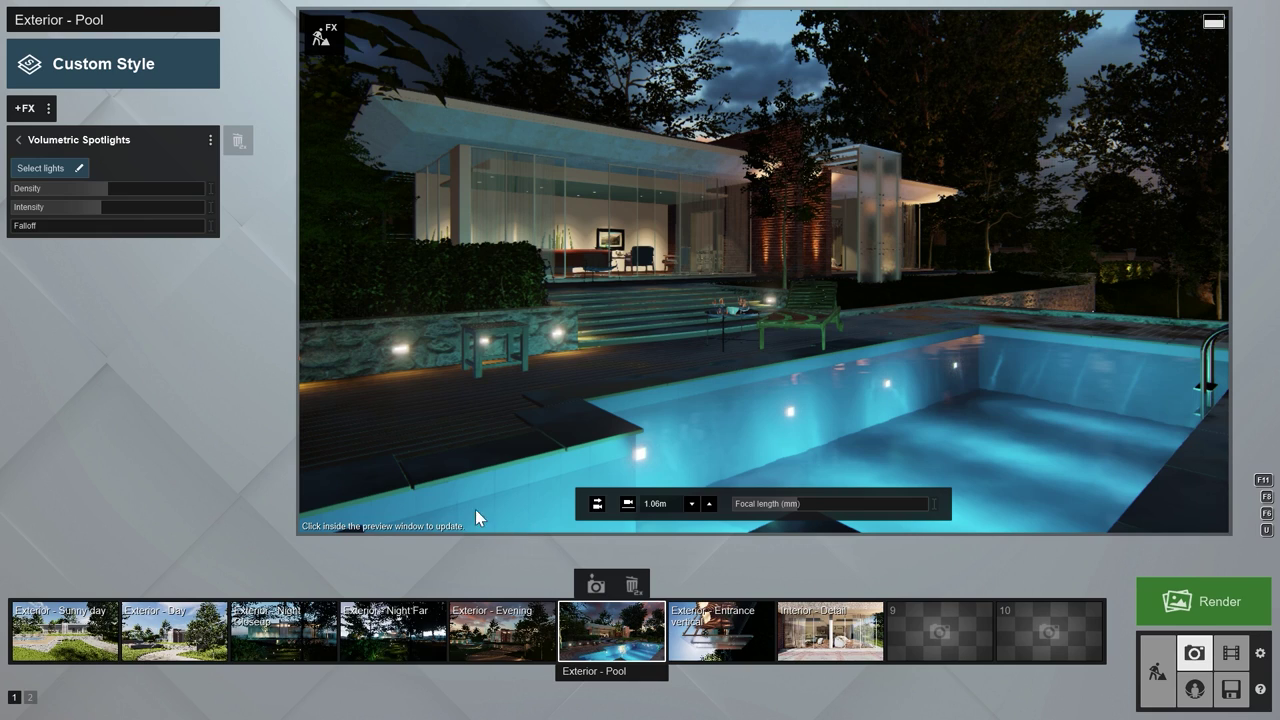
click(48, 168)
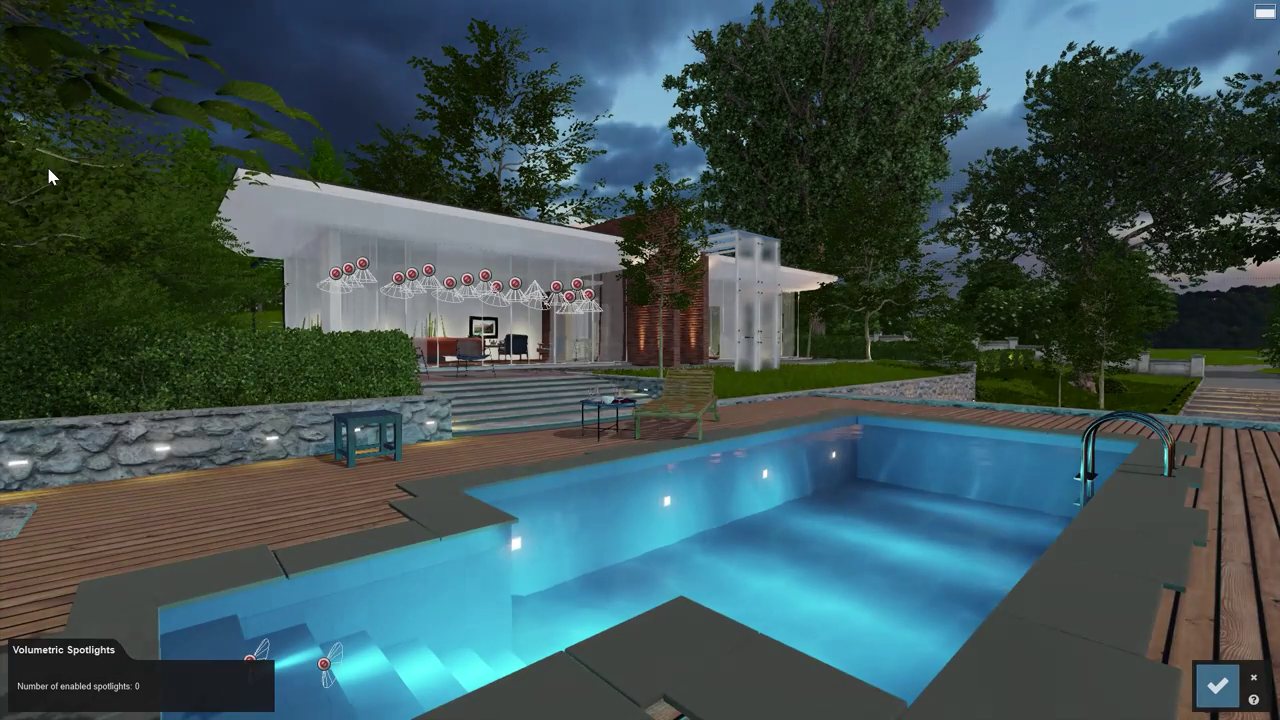
click(518, 545)
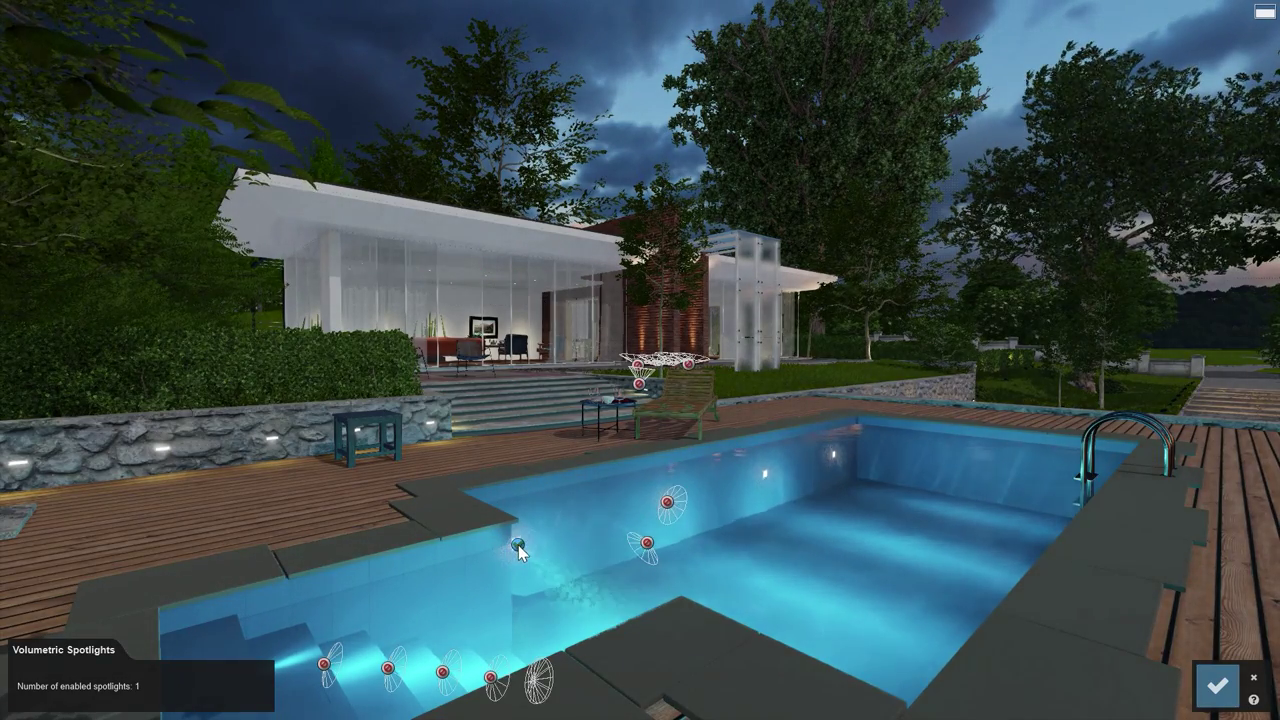
click(667, 502)
click(763, 472)
click(834, 455)
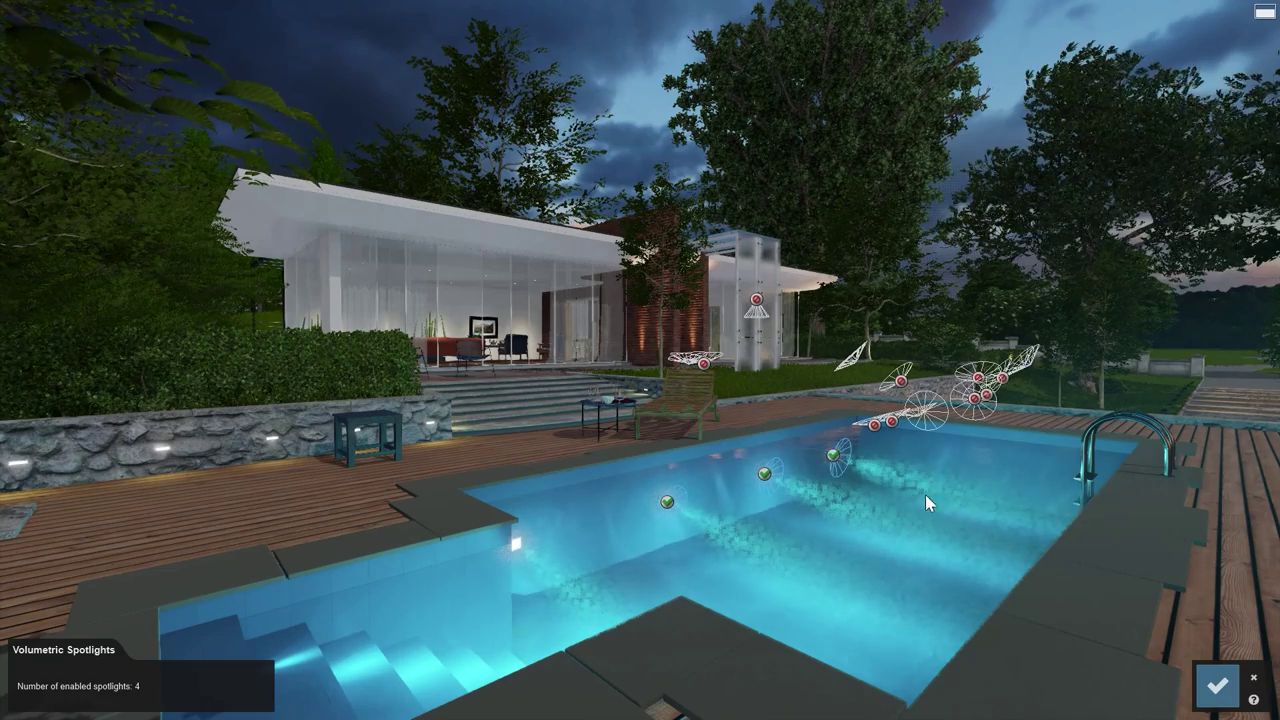
click(1217, 686)
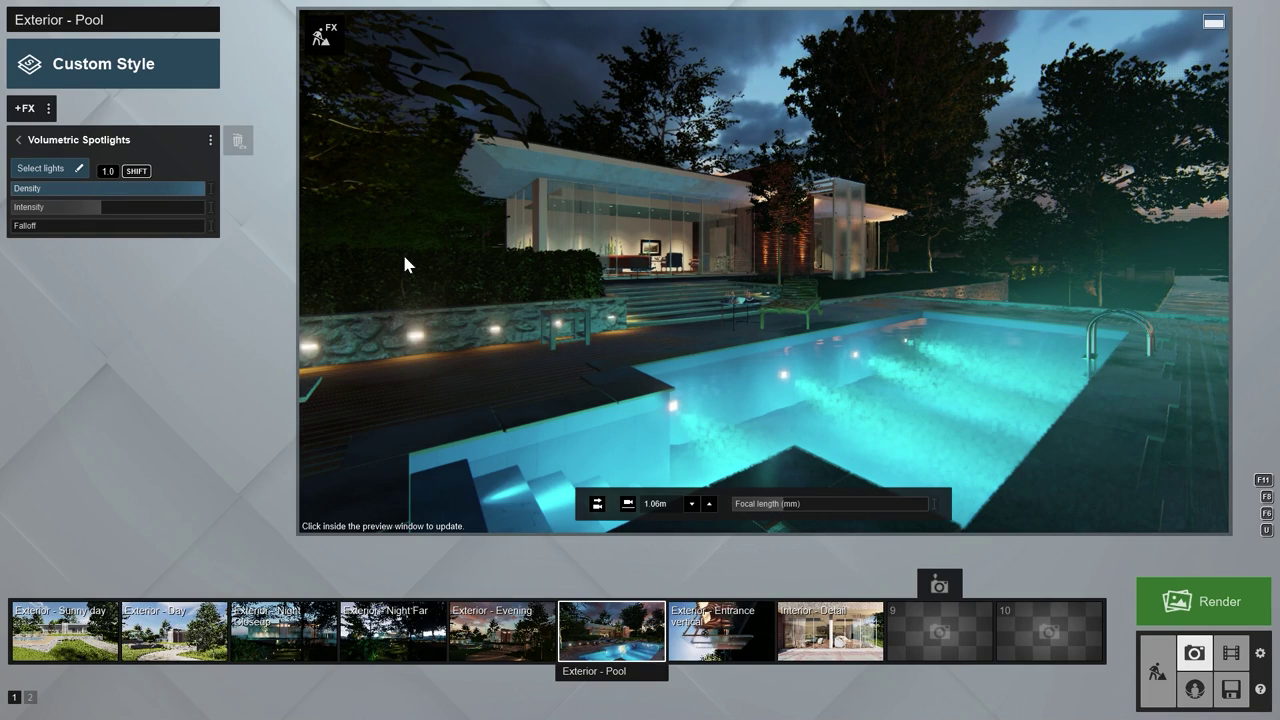
Step: Re-render the pool preview so the underwater spotlight beams appear in the water
click(631, 339)
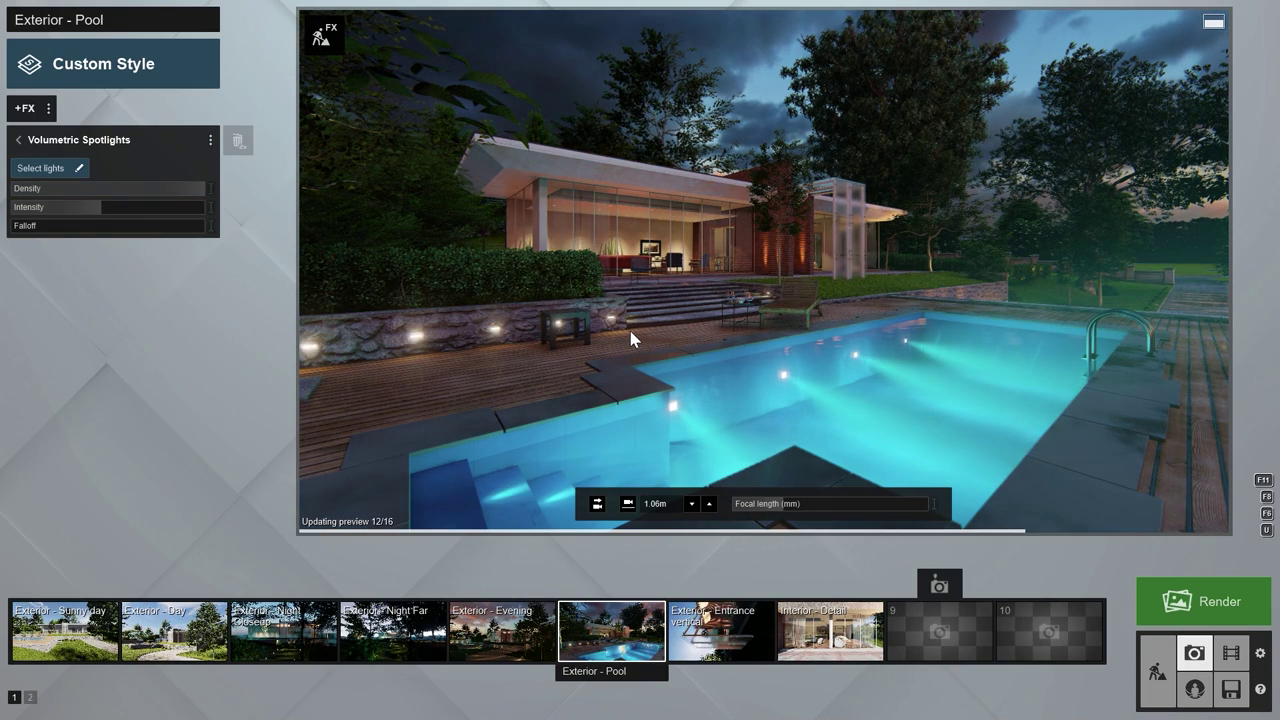